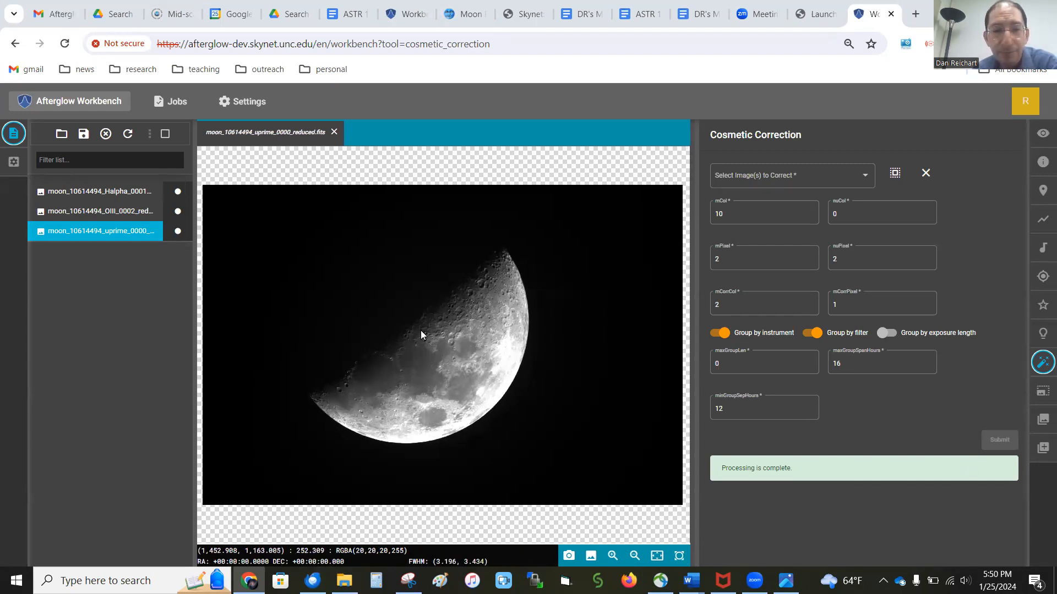
View the OIII moon image and the Halpha moon image to compare them by eye
{"action": "left_click", "coordinate": [63, 213]}
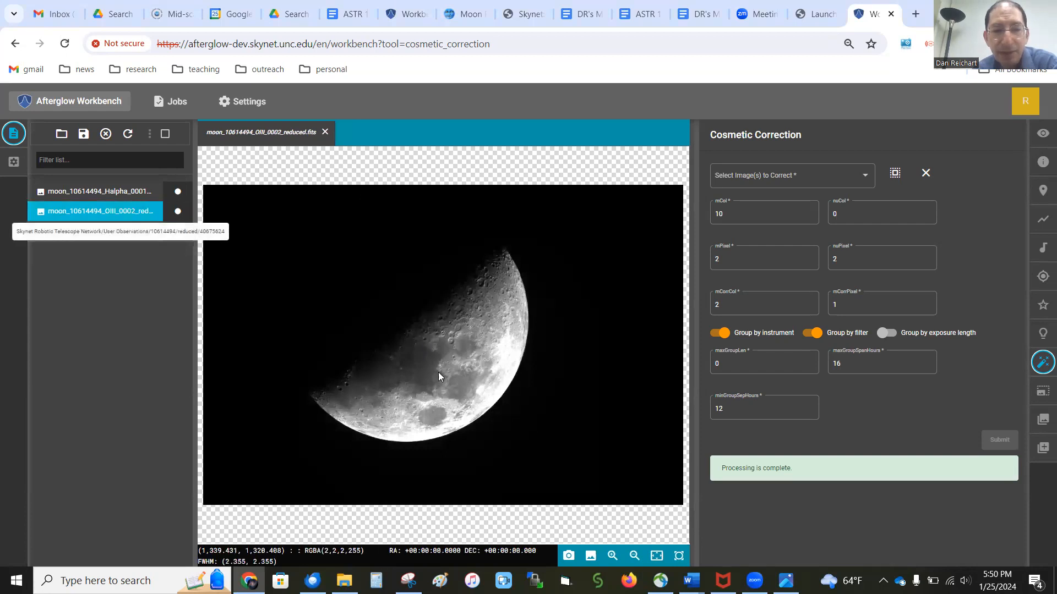
{"action": "left_click", "coordinate": [88, 191]}
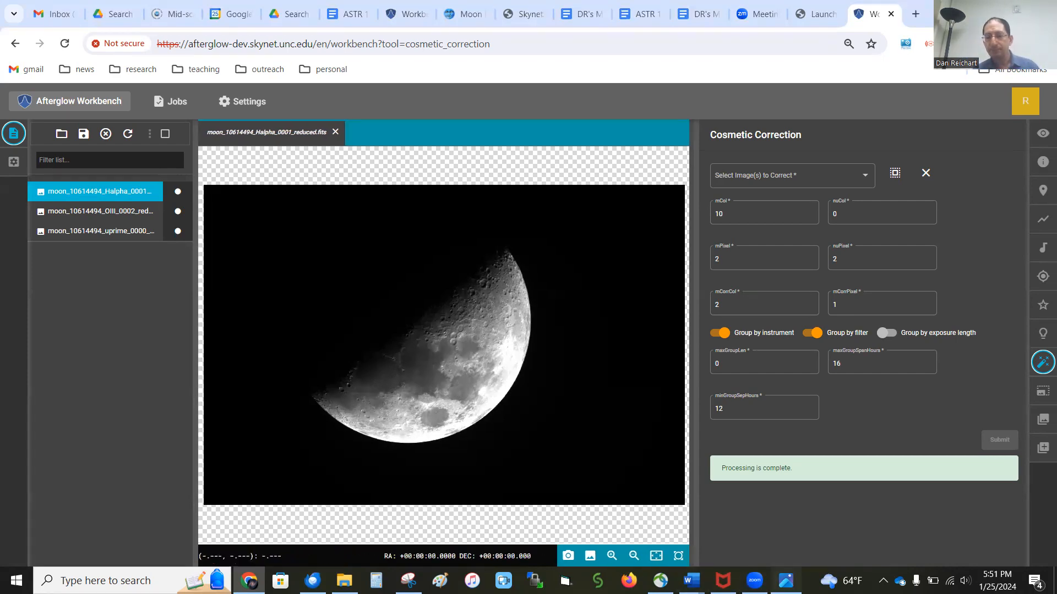
Switch to the Photos app and examine the hot pixels and bad columns in the before-and-after example 1d1.png, then return to Afterglow Workbench
{"action": "left_click", "coordinate": [786, 581]}
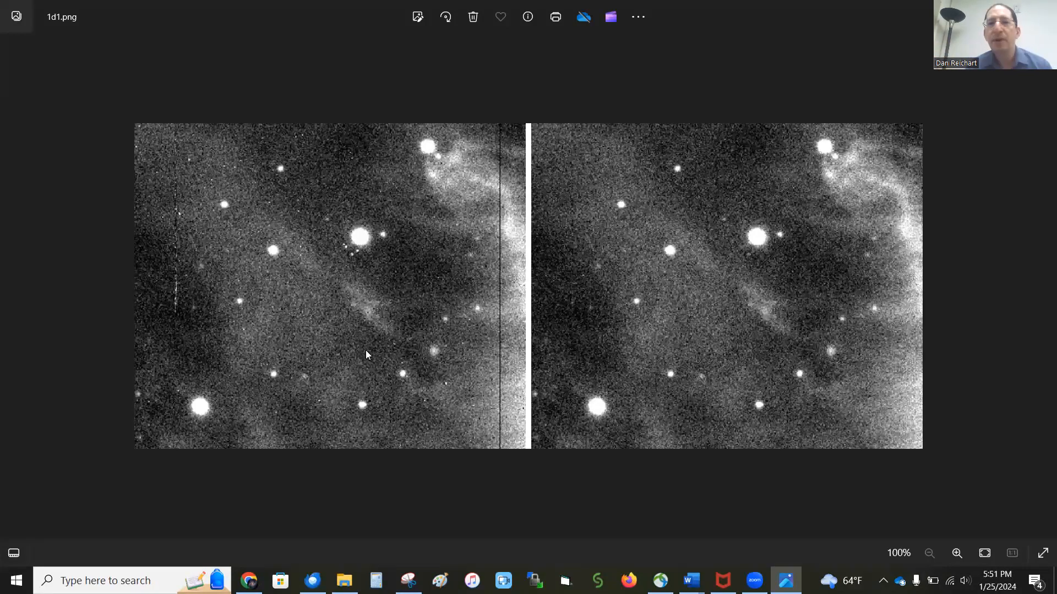
{"action": "scroll", "coordinate": [339, 243], "scroll_direction": "up", "scroll_amount": 4}
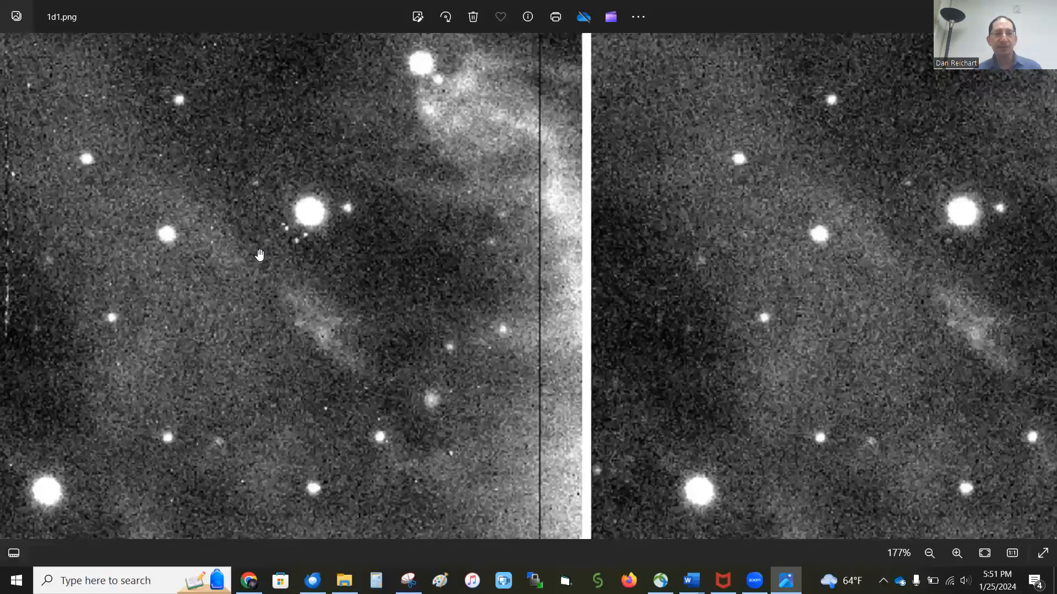
{"action": "scroll", "coordinate": [231, 249], "scroll_direction": "up", "scroll_amount": 3}
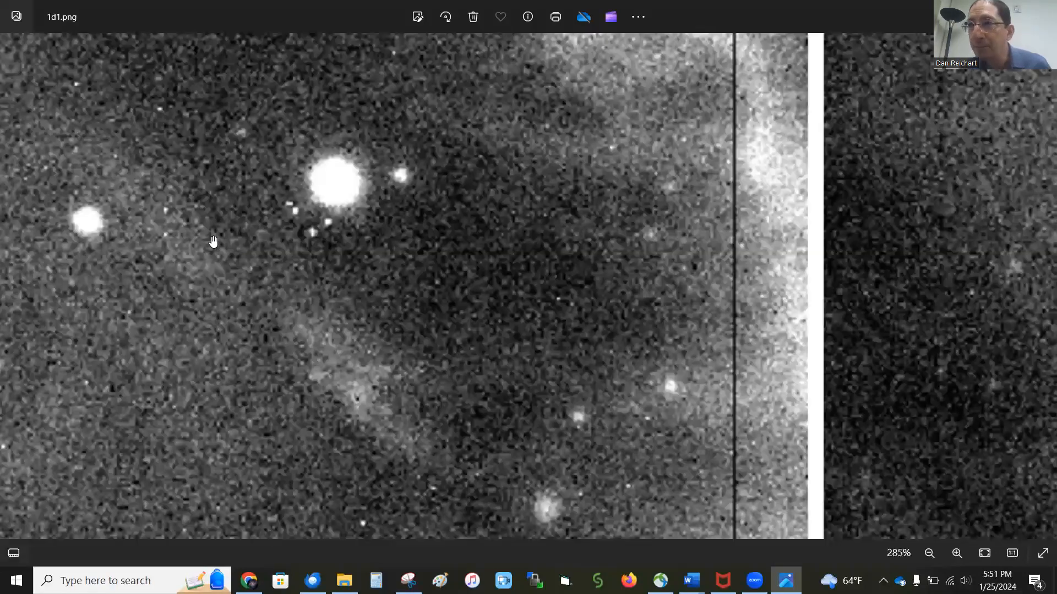
{"action": "left_click_drag", "start_coordinate": [212, 243], "coordinate": [437, 347]}
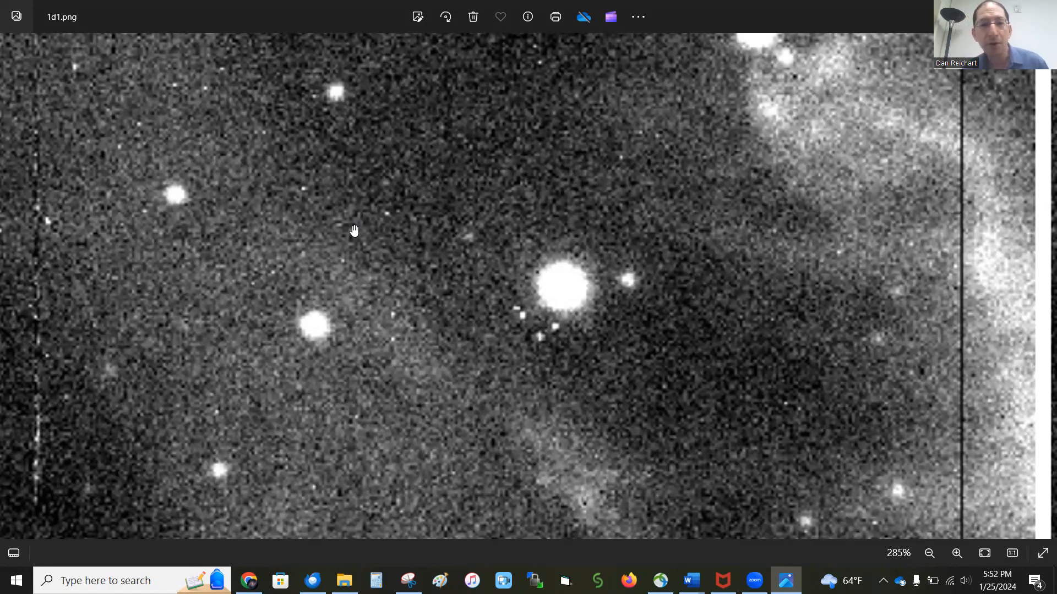
{"action": "left_click_drag", "start_coordinate": [519, 216], "coordinate": [602, 175]}
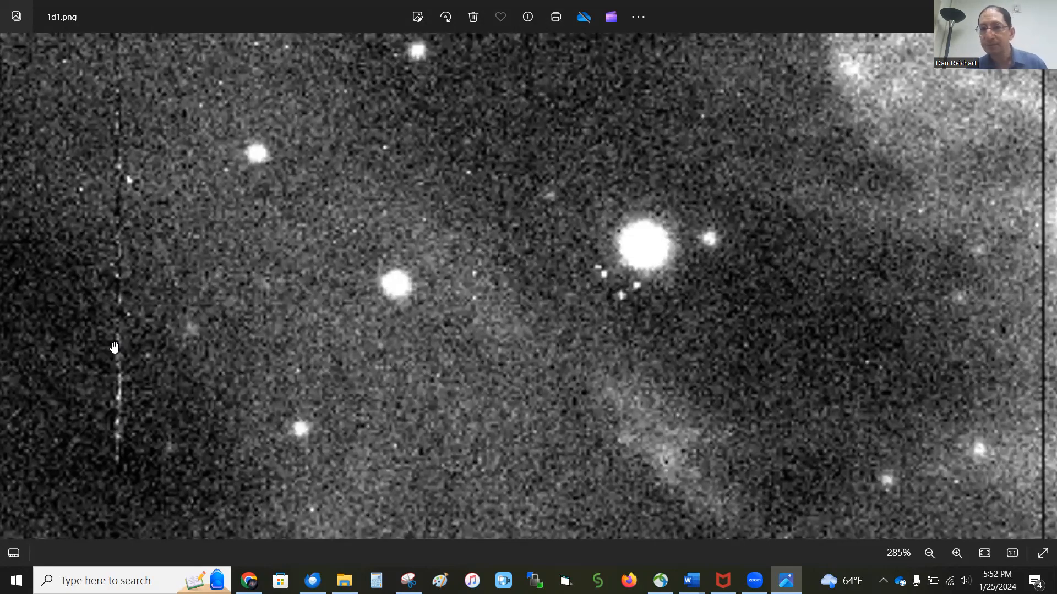
{"action": "scroll", "coordinate": [114, 346], "scroll_direction": "down", "scroll_amount": 4}
{"action": "left_click_drag", "start_coordinate": [804, 298], "coordinate": [393, 304]}
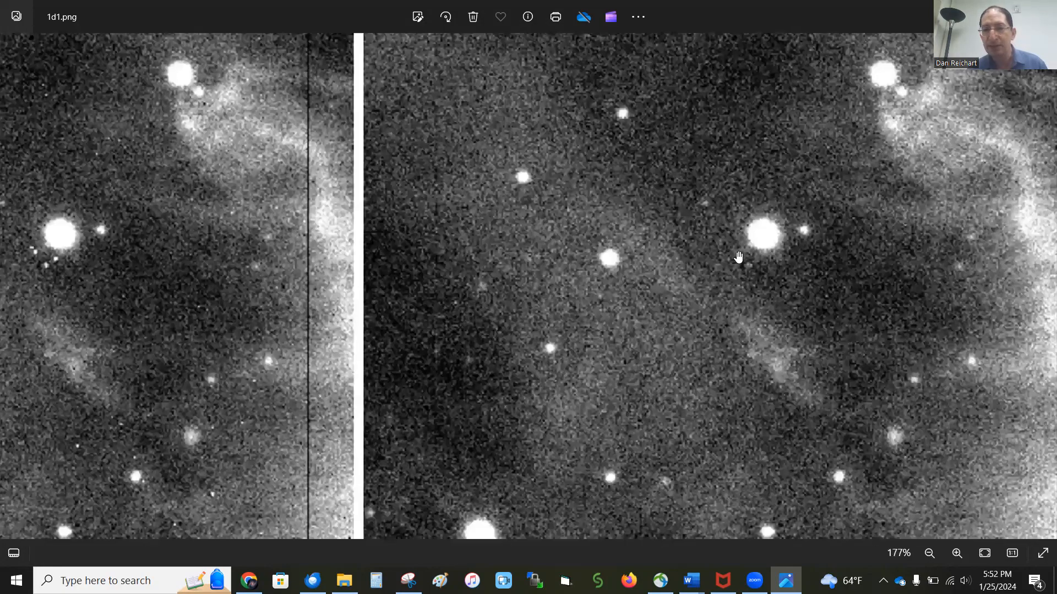
{"action": "scroll", "coordinate": [764, 265], "scroll_direction": "up", "scroll_amount": 3}
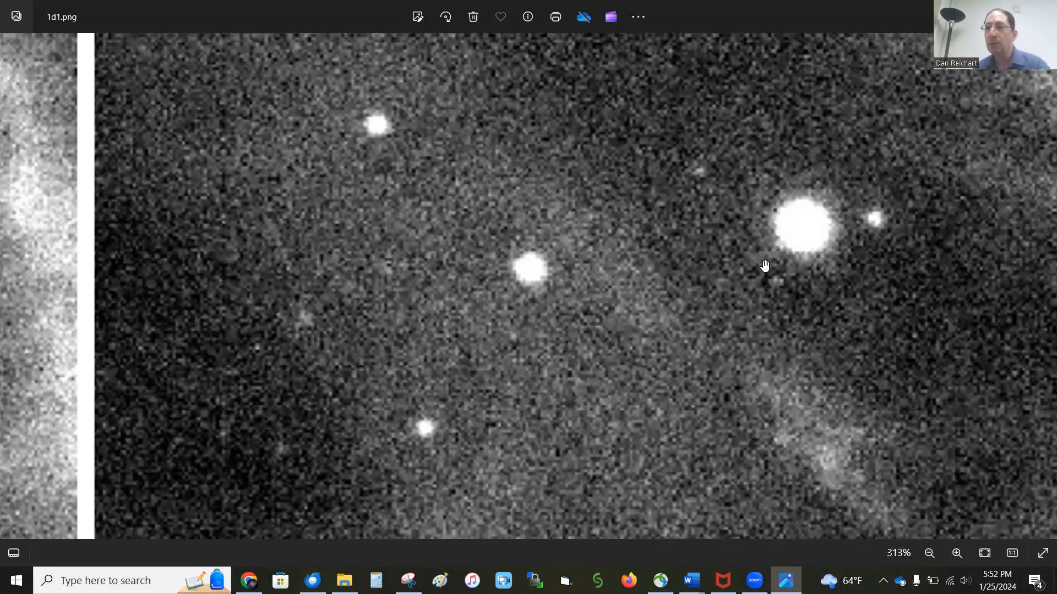
{"action": "scroll", "coordinate": [806, 157], "scroll_direction": "down", "scroll_amount": 3}
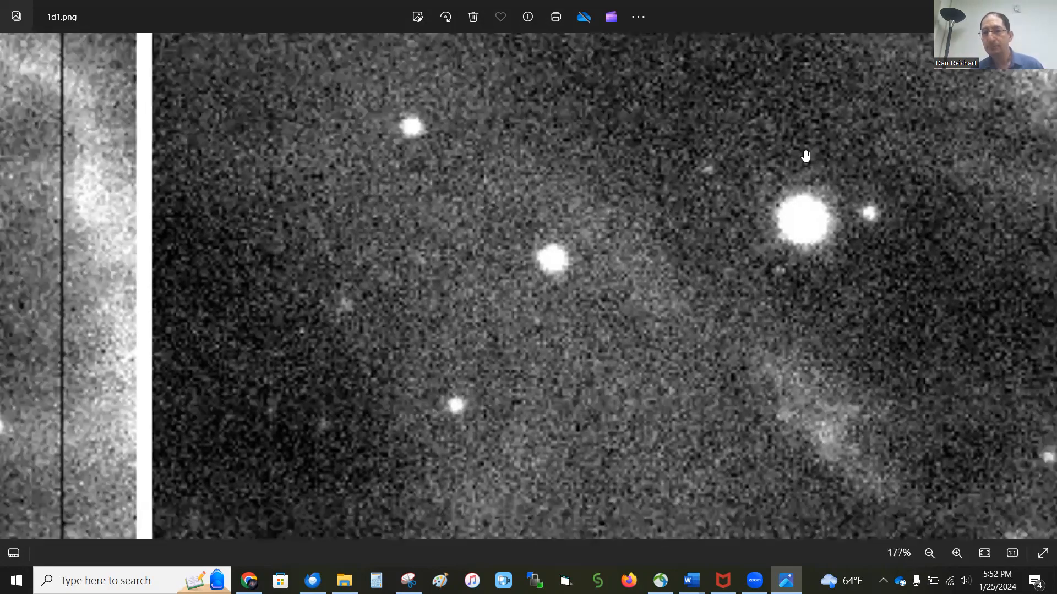
{"action": "scroll", "coordinate": [806, 156], "scroll_direction": "down", "scroll_amount": 2}
{"action": "scroll", "coordinate": [529, 286], "scroll_direction": "down", "scroll_amount": 1}
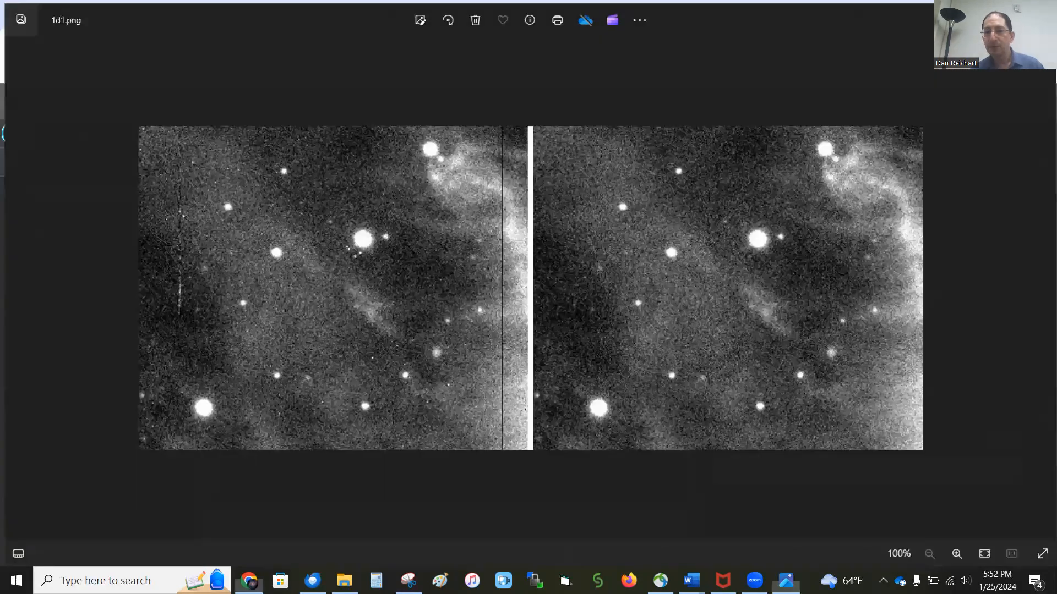
{"action": "left_click", "coordinate": [978, 16]}
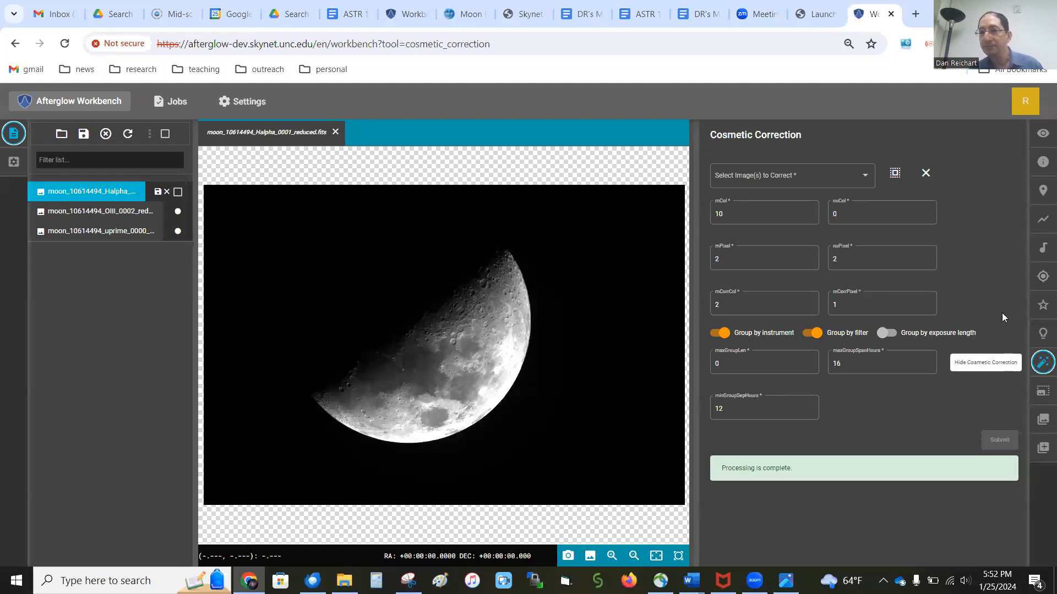
Run Cosmetic Correction on all three moon images with the existing parameters
{"action": "left_click", "coordinate": [895, 174]}
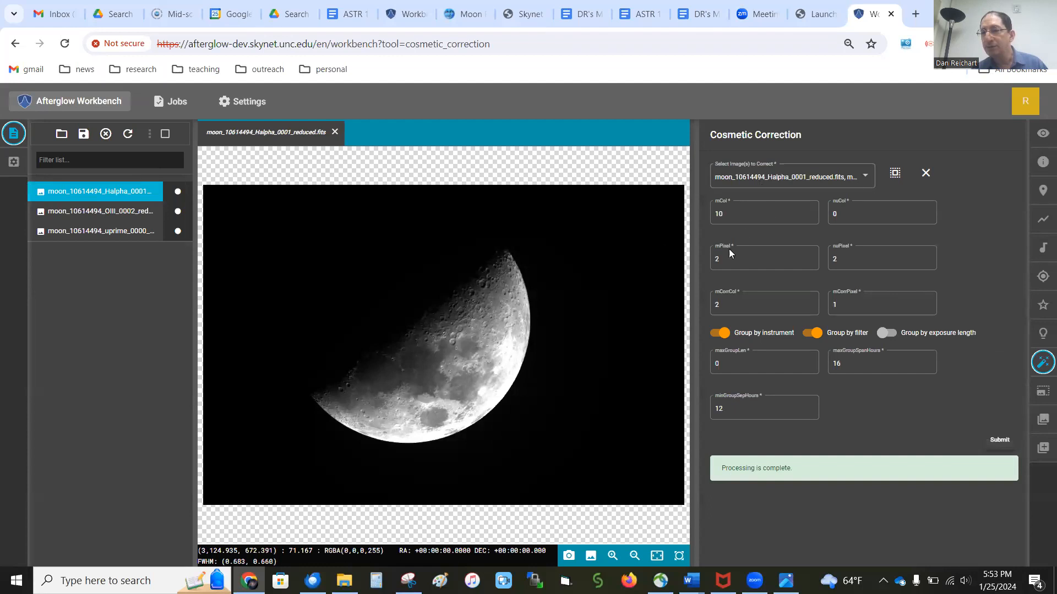
{"action": "left_click", "coordinate": [999, 441]}
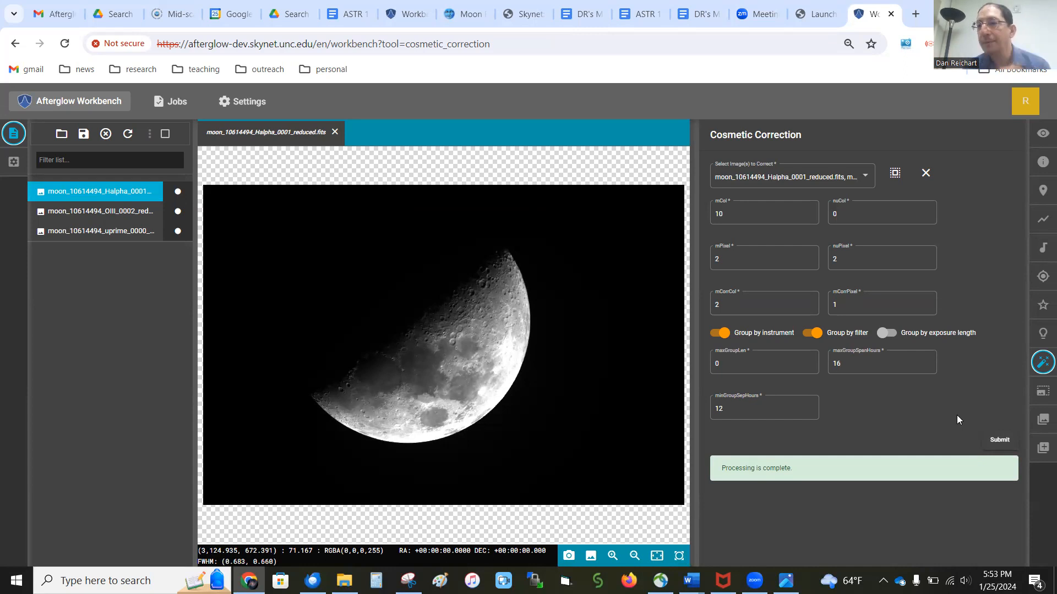
Set up the Aligner with all three moon images selected and Mosaic Mode enabled
{"action": "left_click", "coordinate": [1040, 391]}
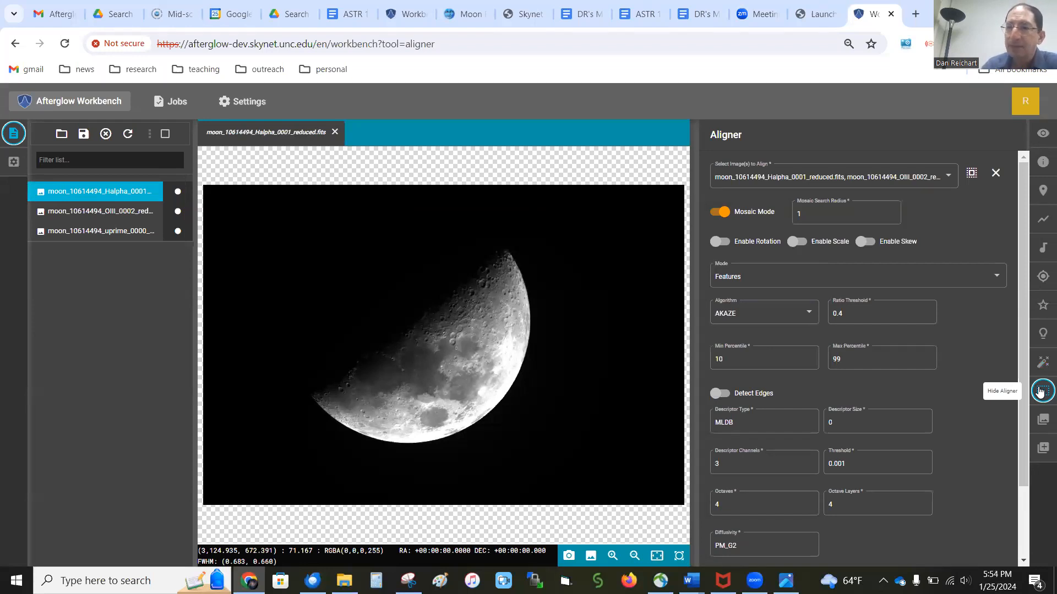
{"action": "left_click", "coordinate": [996, 174]}
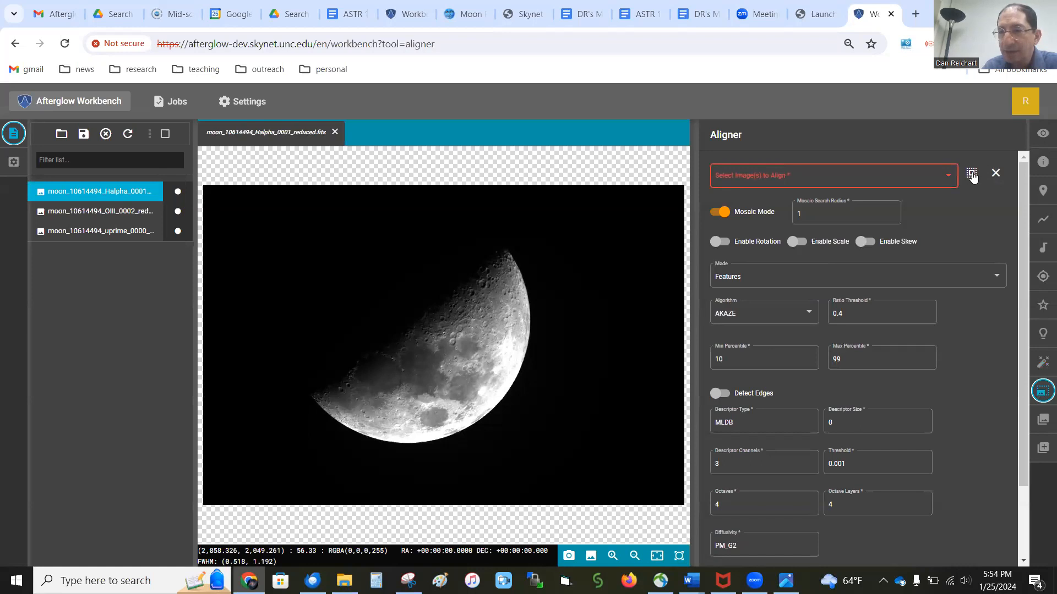
{"action": "left_click", "coordinate": [972, 175]}
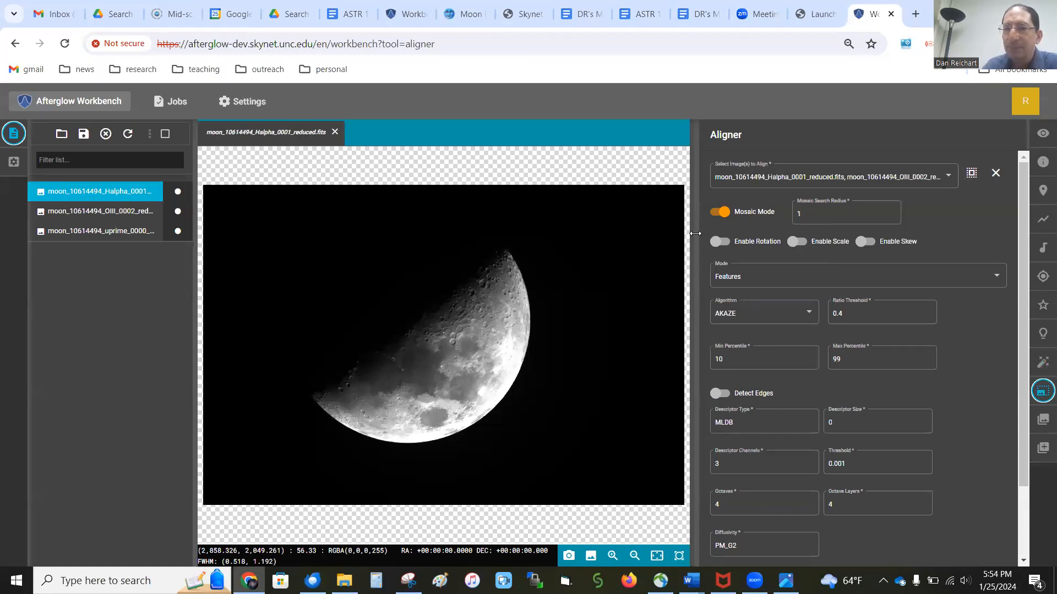
{"action": "left_click", "coordinate": [722, 213]}
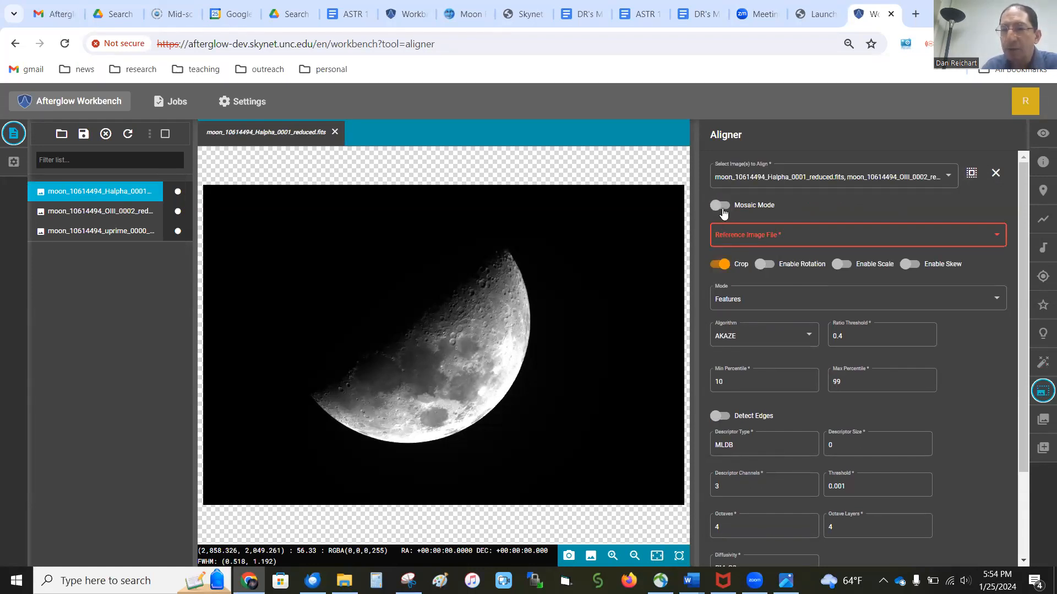
{"action": "left_click", "coordinate": [724, 212]}
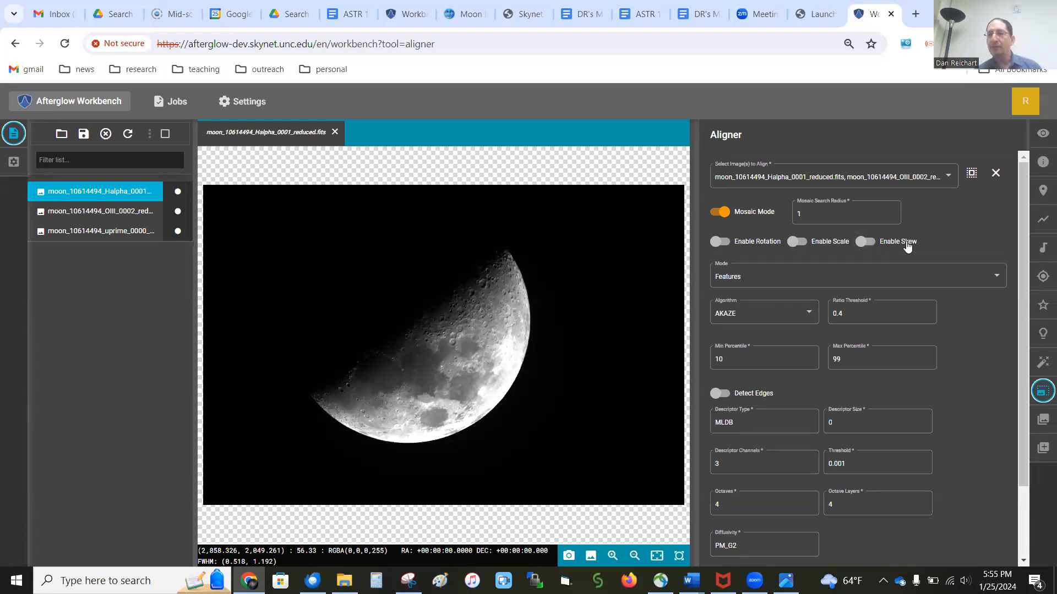
Align the selected moon images using Features mode with the AKAZE algorithm
{"action": "left_click", "coordinate": [917, 275]}
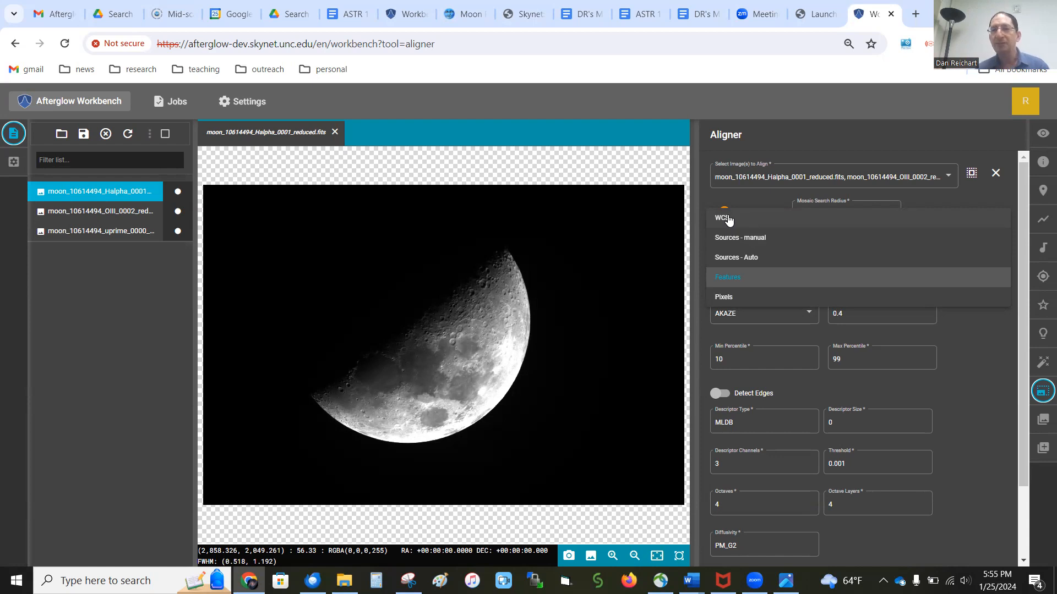
{"action": "left_click", "coordinate": [731, 282]}
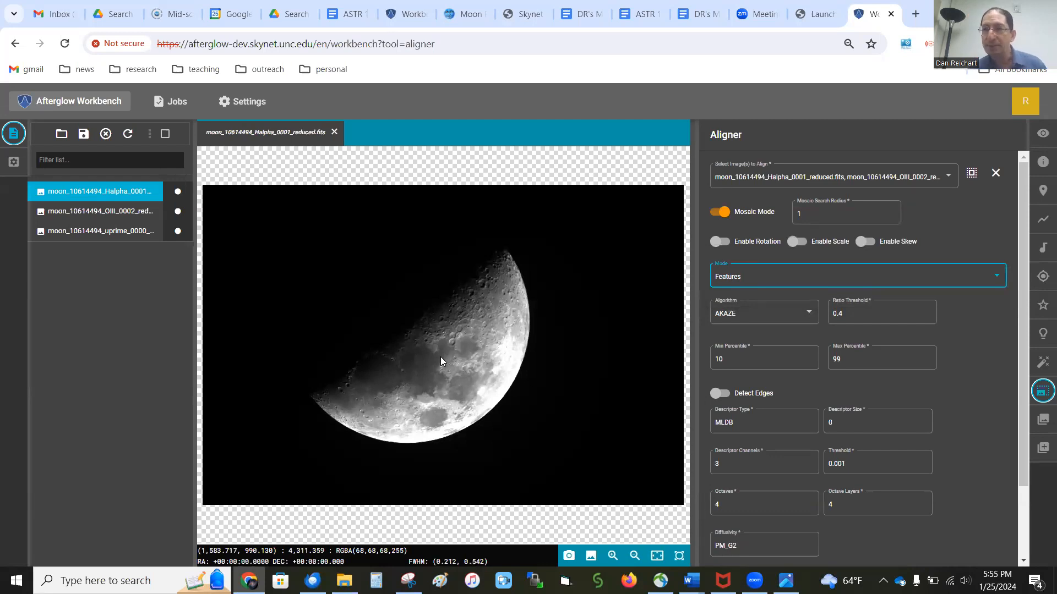
{"action": "left_click", "coordinate": [773, 318]}
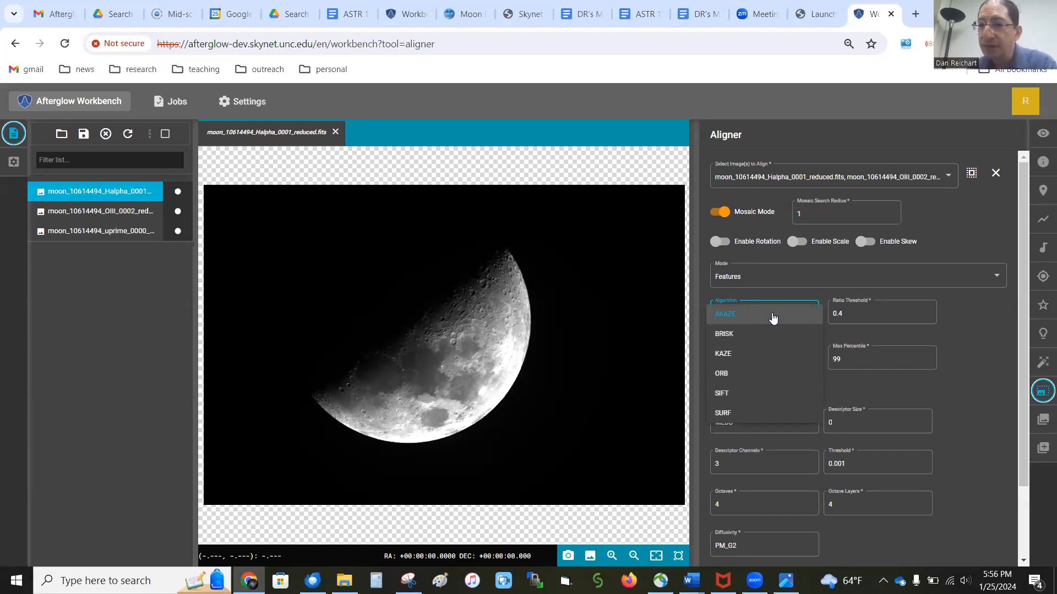
{"action": "left_click", "coordinate": [737, 315]}
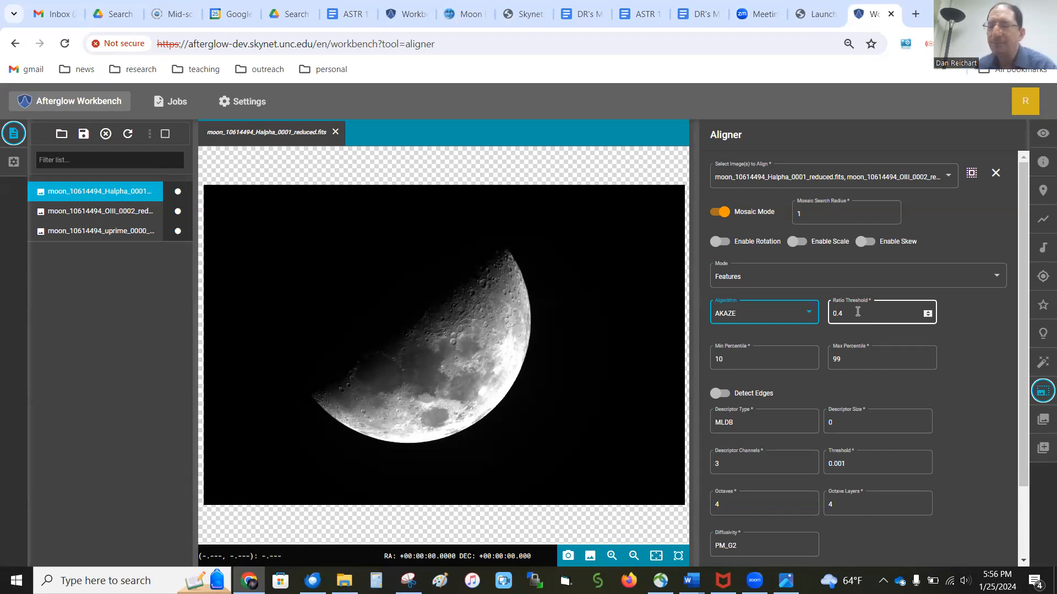
{"action": "scroll", "coordinate": [993, 379], "scroll_direction": "down", "scroll_amount": 3}
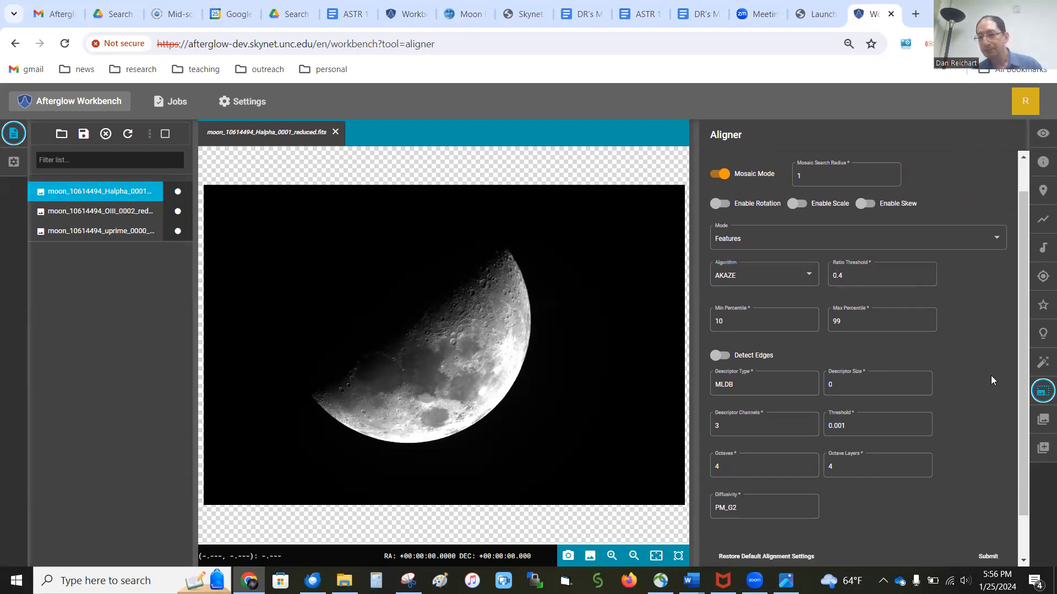
{"action": "left_click", "coordinate": [991, 507]}
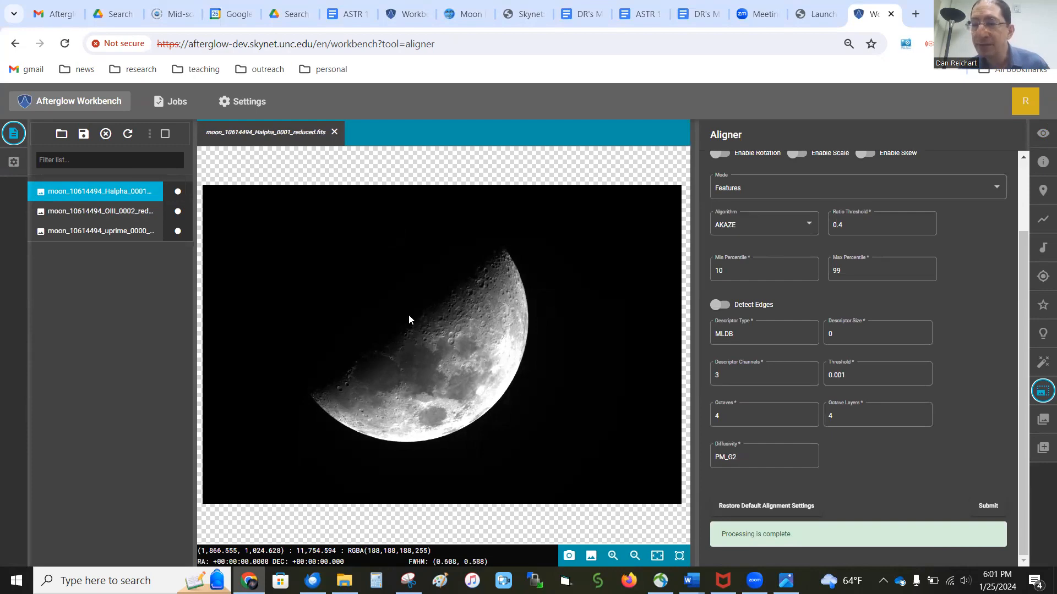
Check the alignment of the OIII and uprime images against the Halpha image and bring up the Stacker settings
{"action": "left_click", "coordinate": [71, 212]}
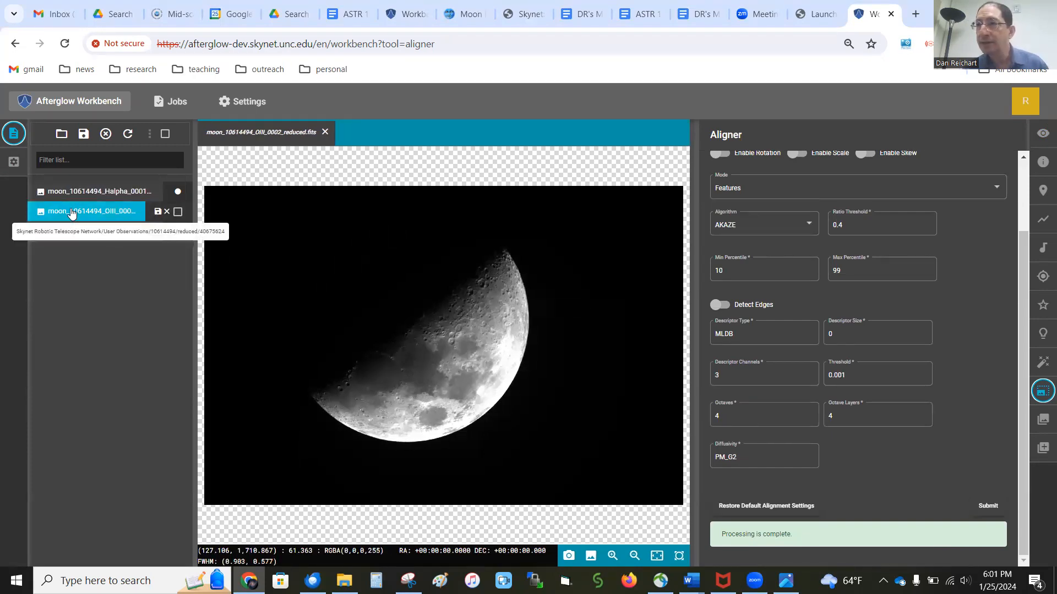
{"action": "left_click", "coordinate": [73, 231]}
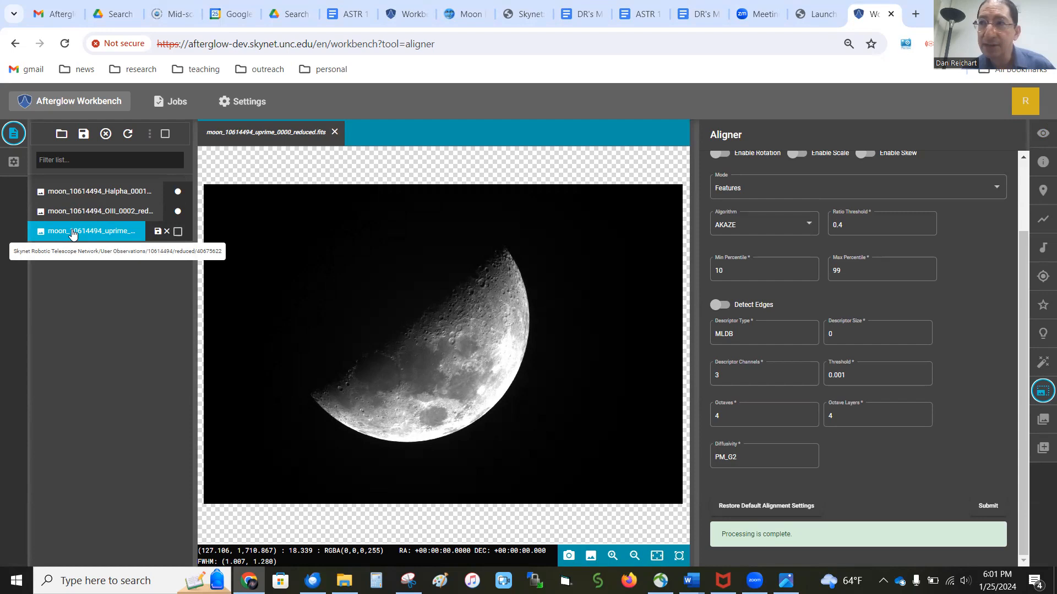
{"action": "left_click", "coordinate": [1043, 420]}
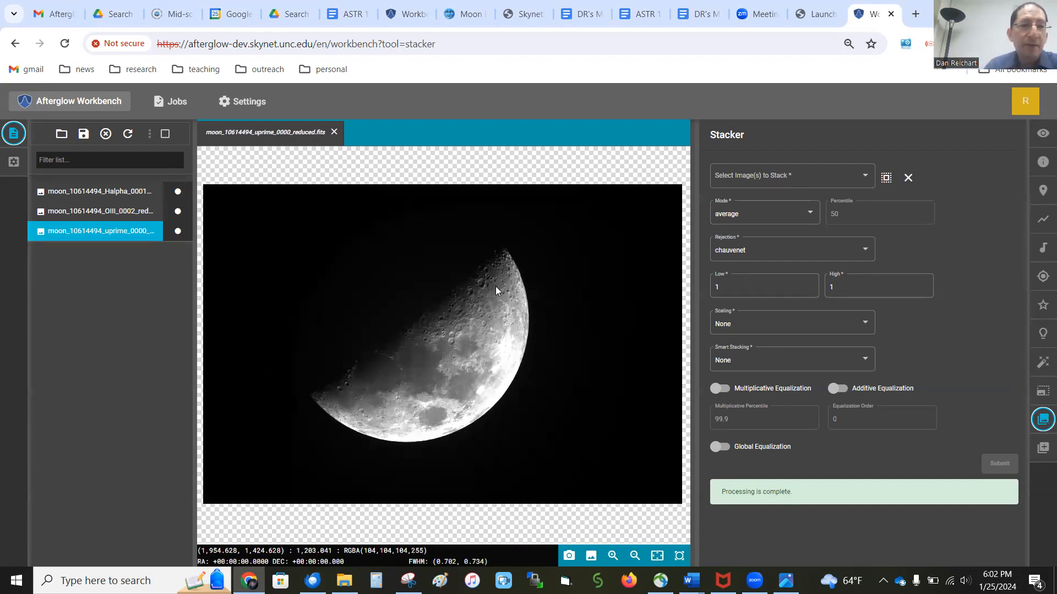
Group the three moon images into a single multi-layer file and display its composite fitted to the viewer
{"action": "left_click", "coordinate": [165, 134]}
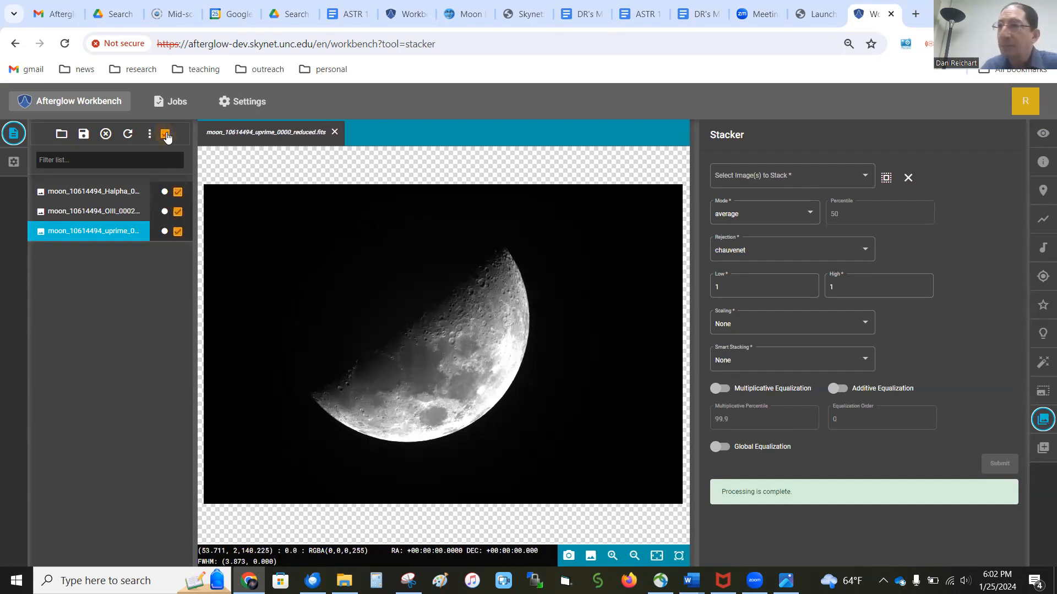
{"action": "left_click", "coordinate": [150, 134]}
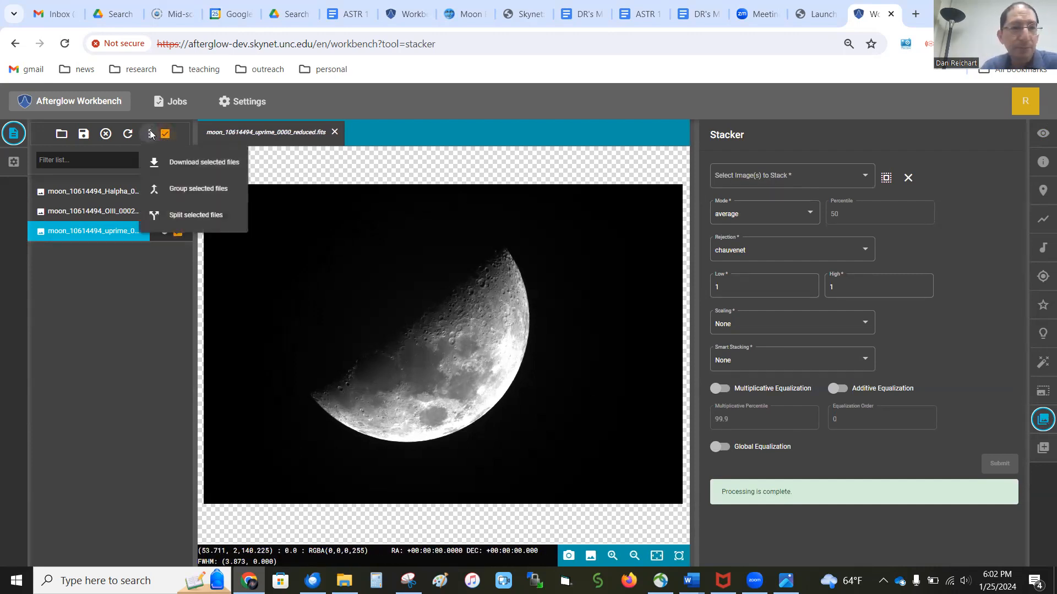
{"action": "left_click", "coordinate": [186, 199]}
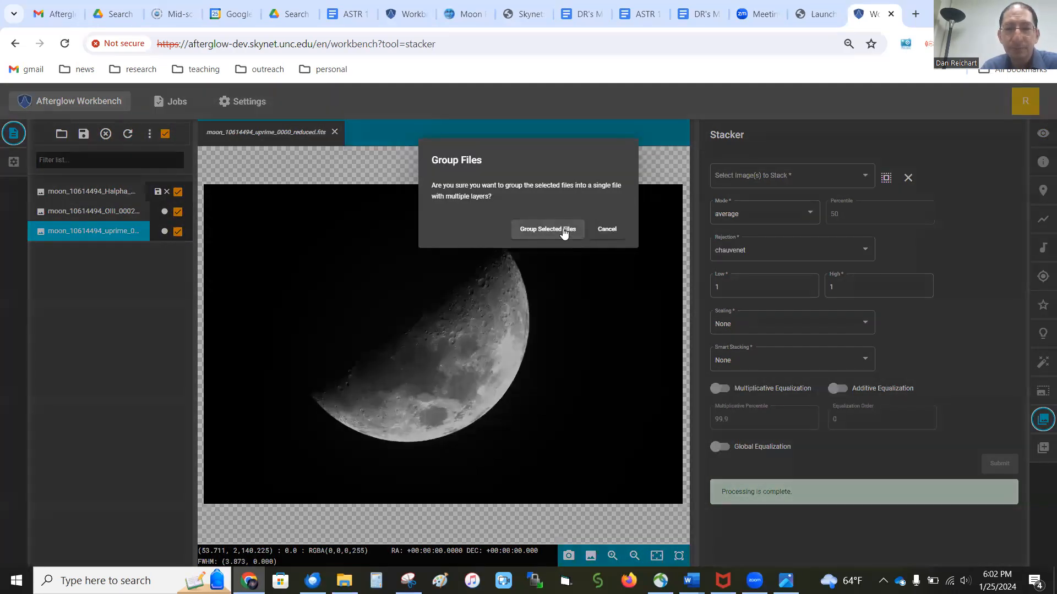
{"action": "left_click", "coordinate": [562, 230]}
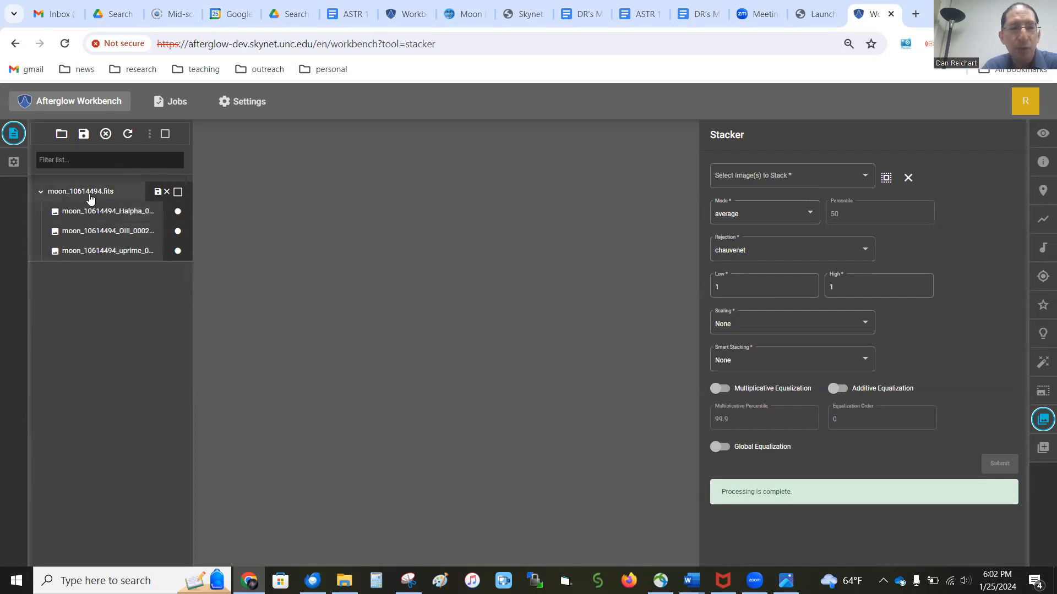
{"action": "left_click", "coordinate": [91, 193]}
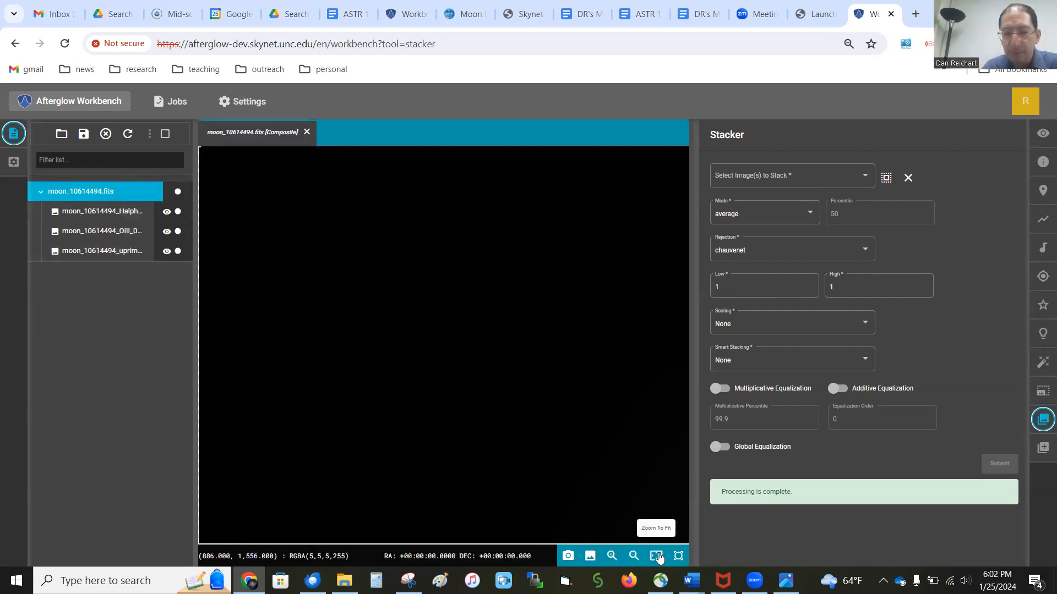
{"action": "left_click", "coordinate": [656, 556]}
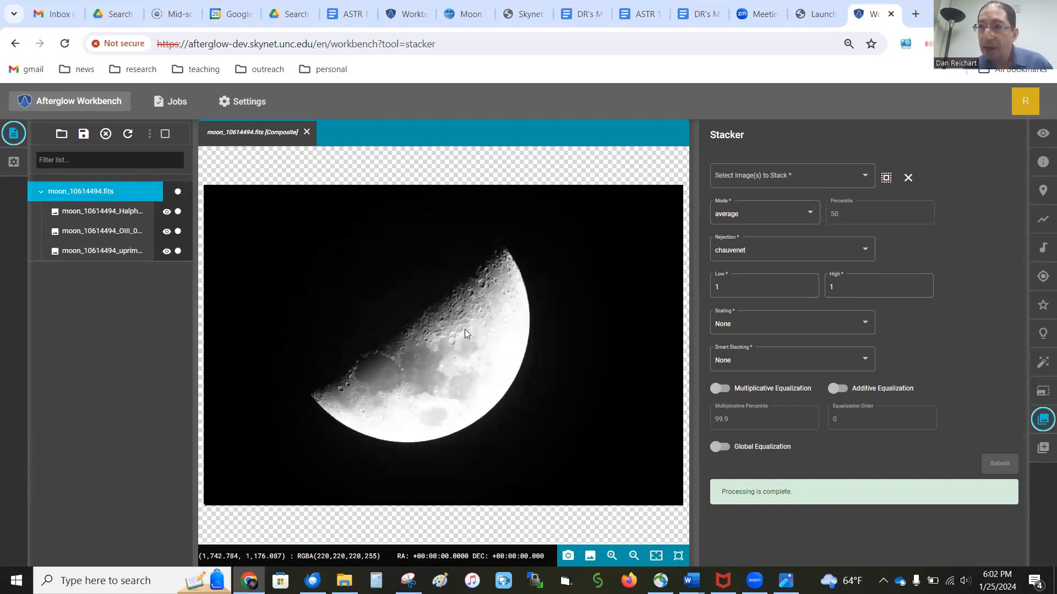
Assign the Red color map to the Halpha layer, Green to the OIII layer and Blue to the uprime layer
{"action": "right_click", "coordinate": [103, 210]}
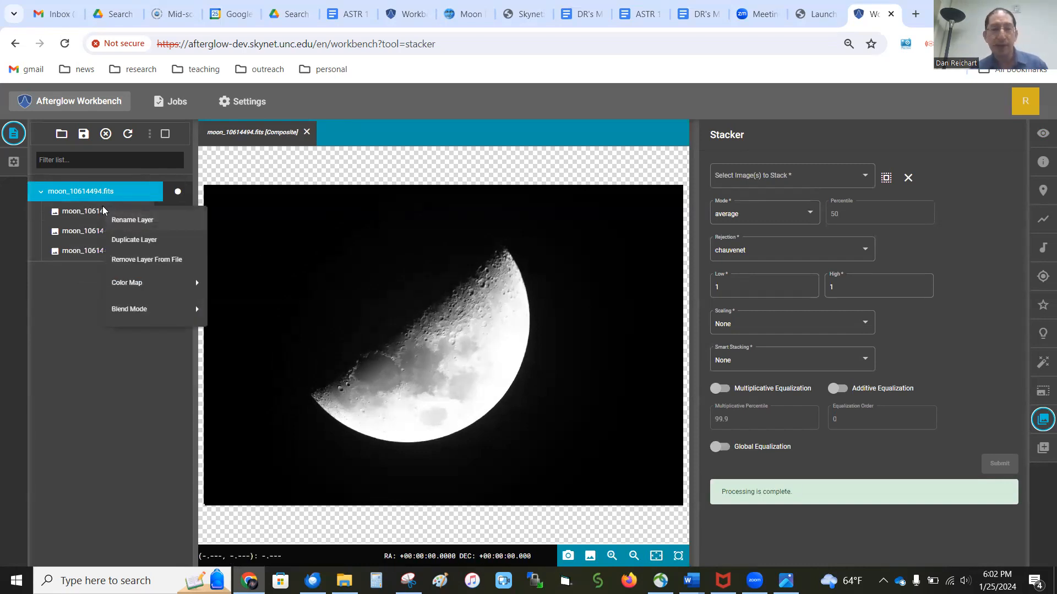
{"action": "mouse_move", "coordinate": [156, 285]}
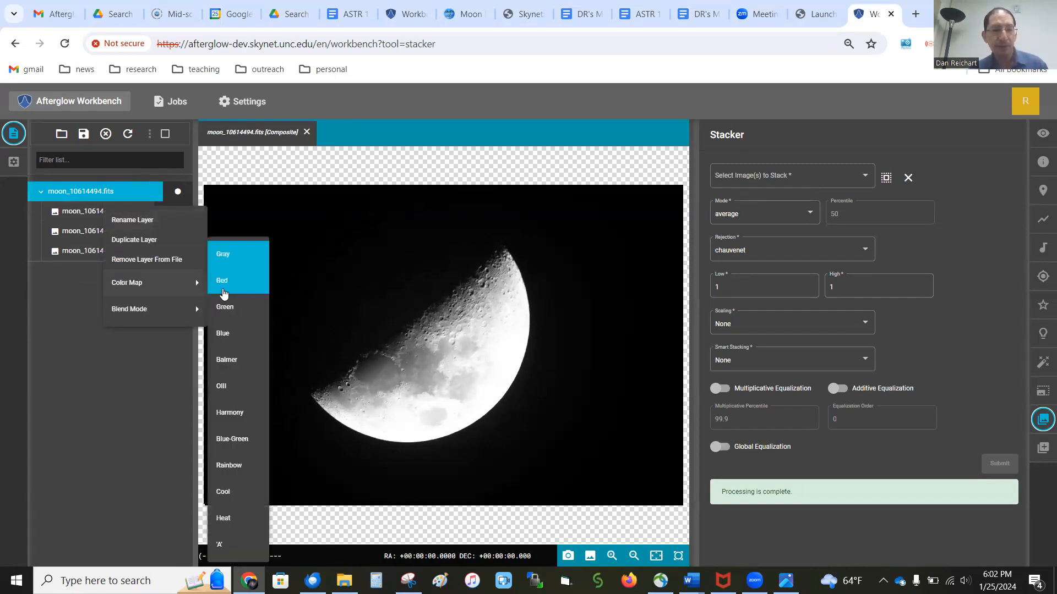
{"action": "left_click", "coordinate": [222, 281]}
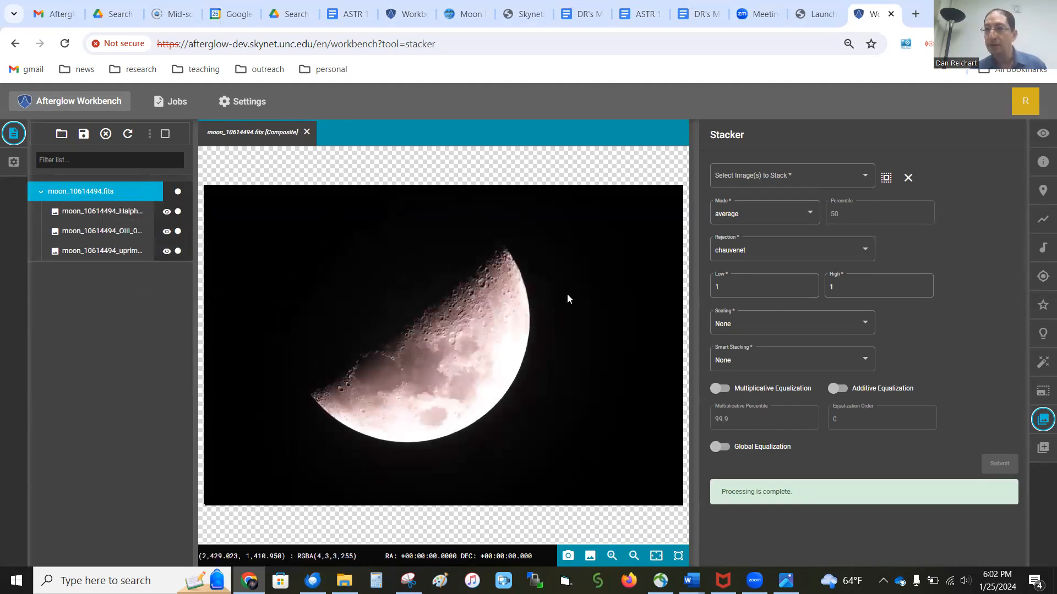
{"action": "right_click", "coordinate": [108, 233]}
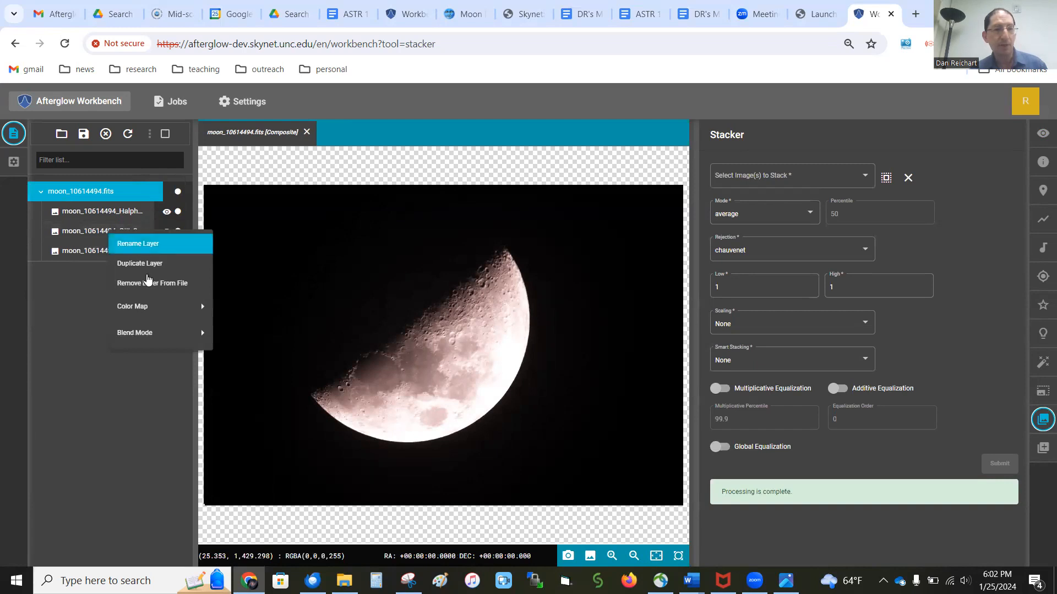
{"action": "mouse_move", "coordinate": [187, 306]}
{"action": "left_click", "coordinate": [239, 307]}
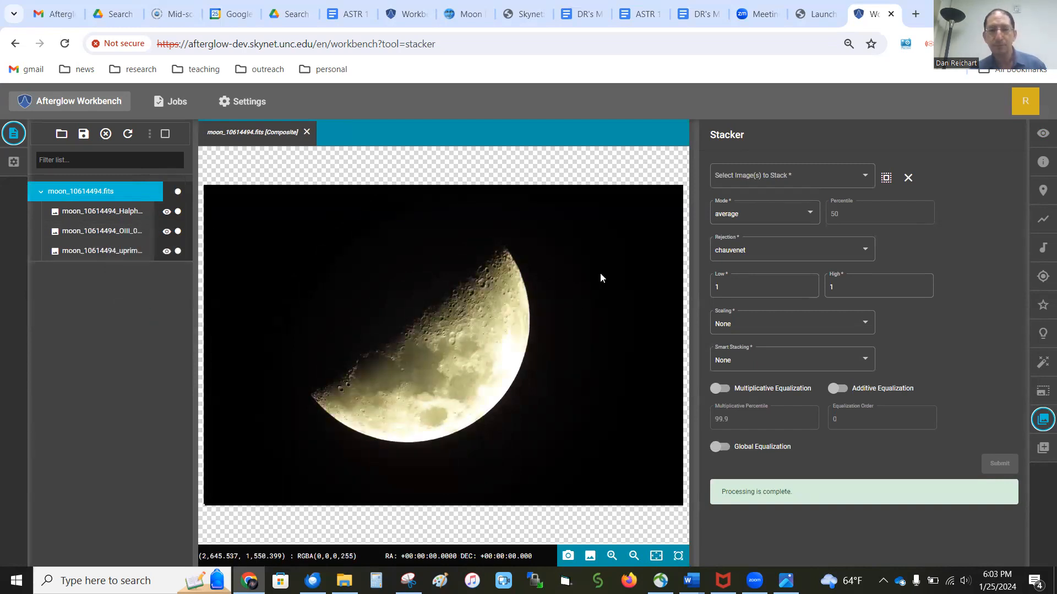
{"action": "right_click", "coordinate": [96, 251]}
{"action": "mouse_move", "coordinate": [165, 324]}
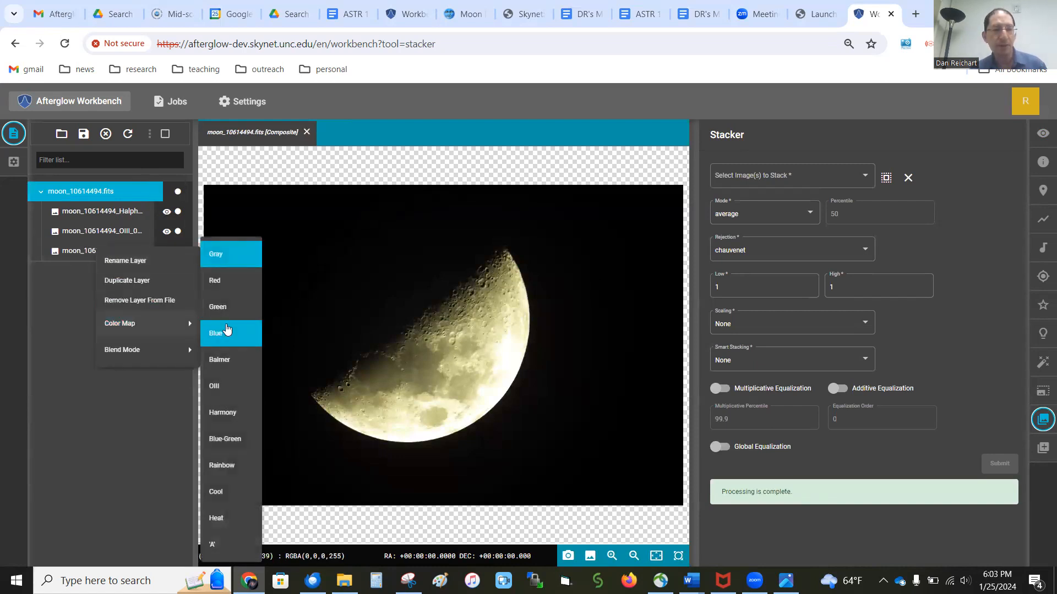
{"action": "left_click", "coordinate": [226, 333]}
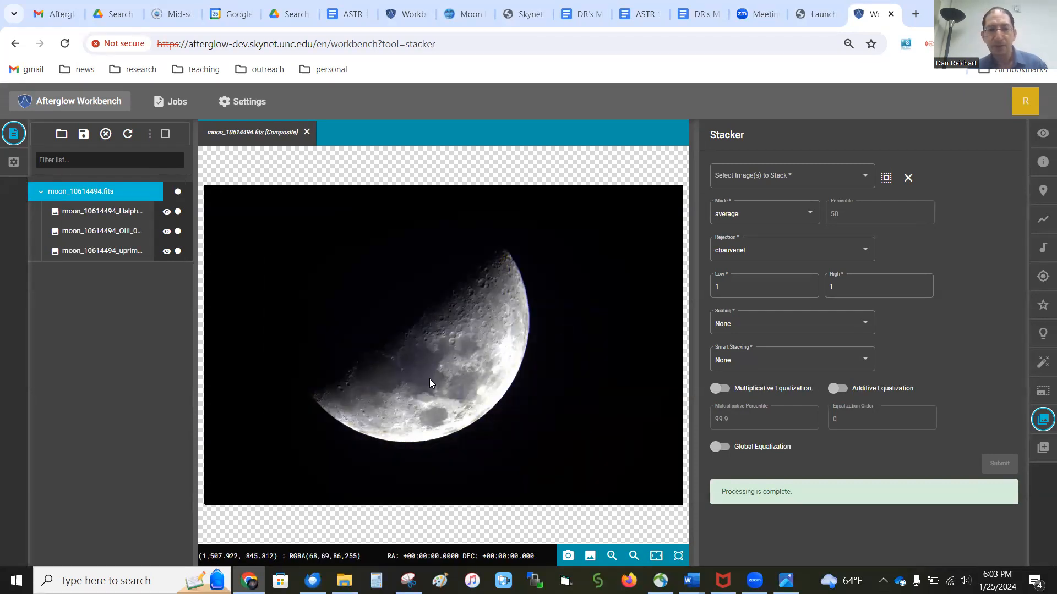
Examine the color composite up close and review the display settings of the Halpha, OIII and uprime layers in turn
{"action": "scroll", "coordinate": [430, 378], "scroll_direction": "up", "scroll_amount": 5}
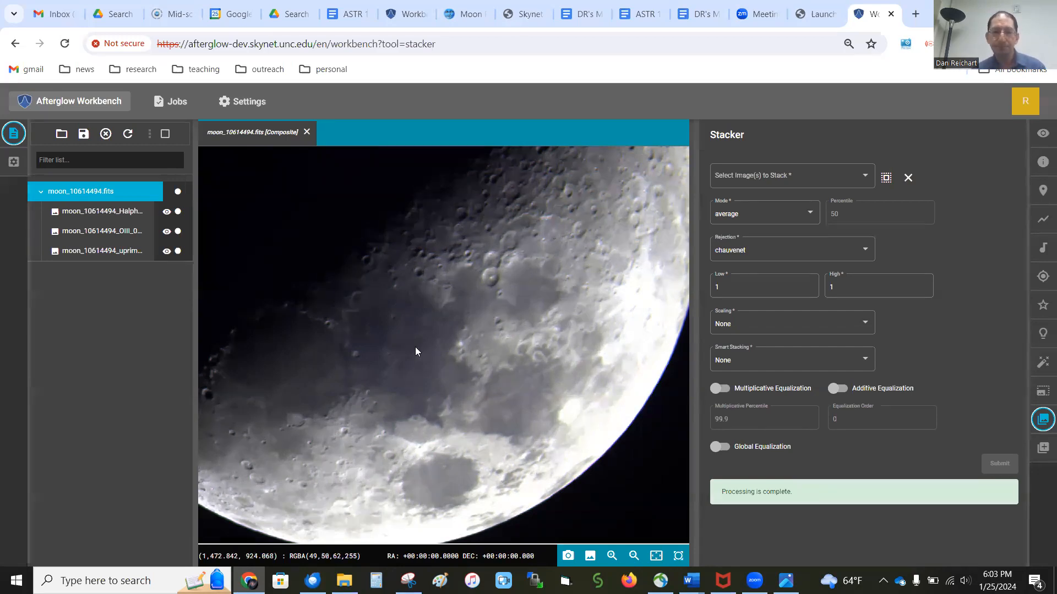
{"action": "scroll", "coordinate": [415, 347], "scroll_direction": "down", "scroll_amount": 3}
{"action": "left_click_drag", "start_coordinate": [413, 332], "coordinate": [436, 355]}
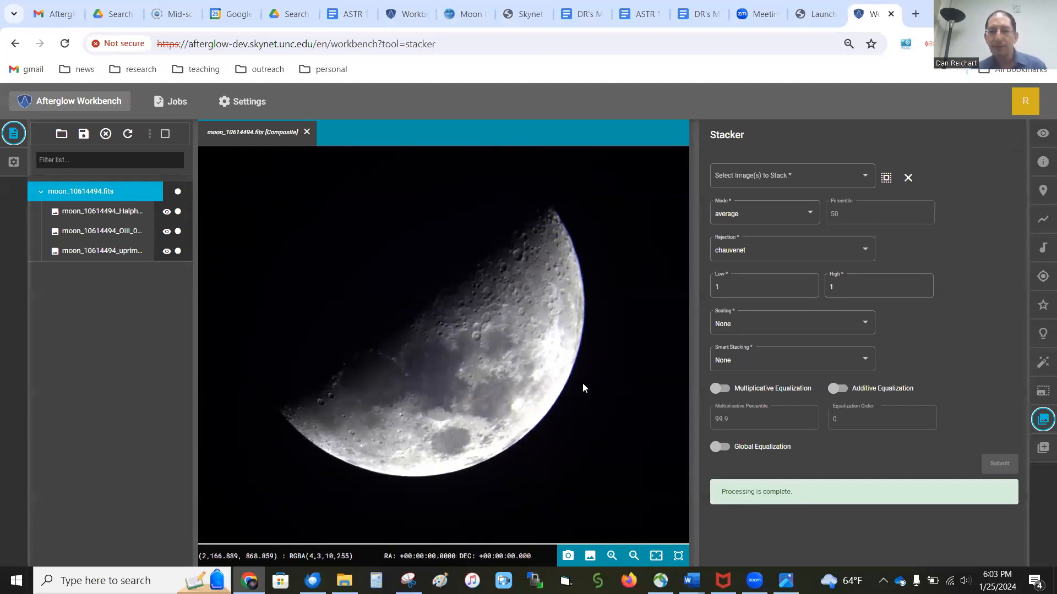
{"action": "left_click", "coordinate": [1041, 135]}
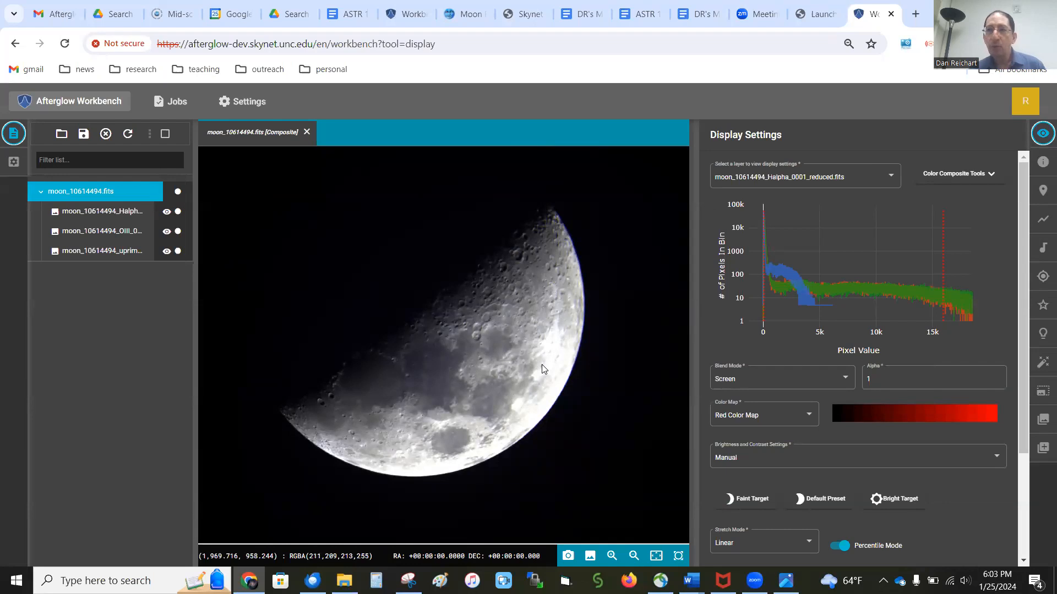
{"action": "left_click", "coordinate": [831, 178]}
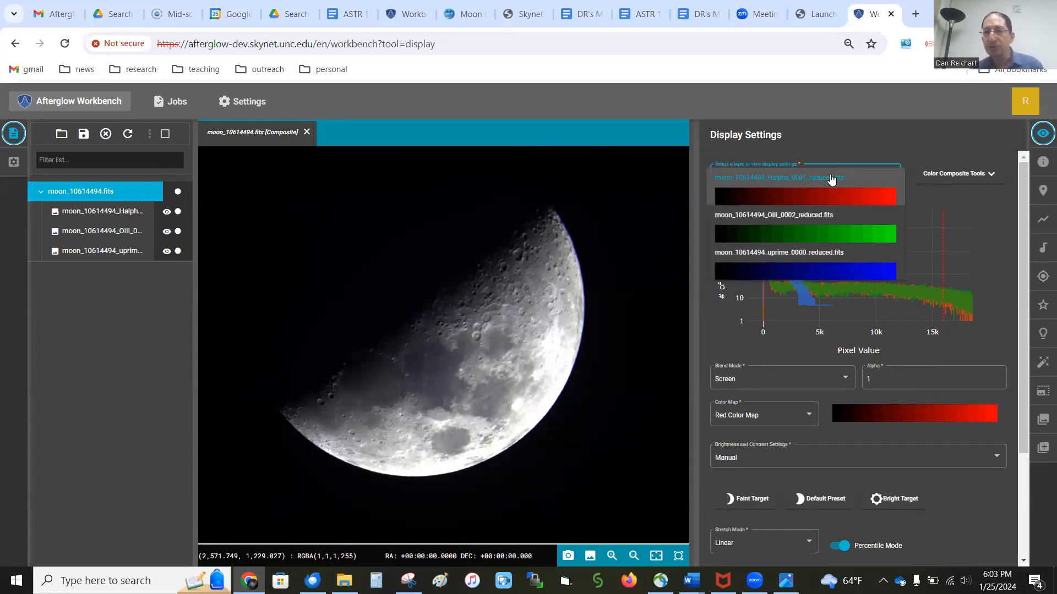
{"action": "left_click", "coordinate": [839, 199]}
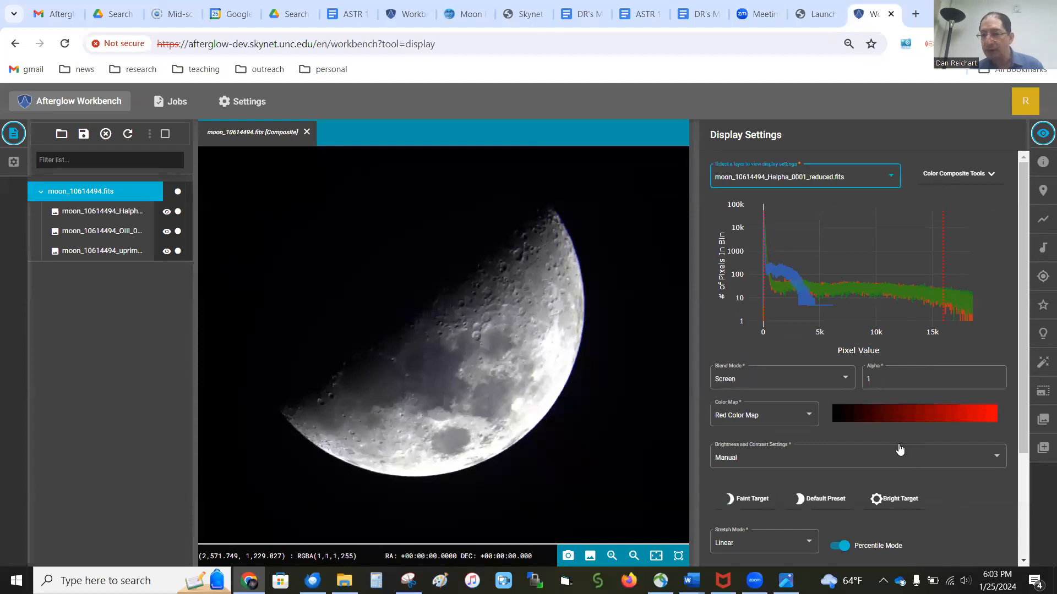
{"action": "left_click", "coordinate": [836, 183]}
{"action": "left_click", "coordinate": [835, 229]}
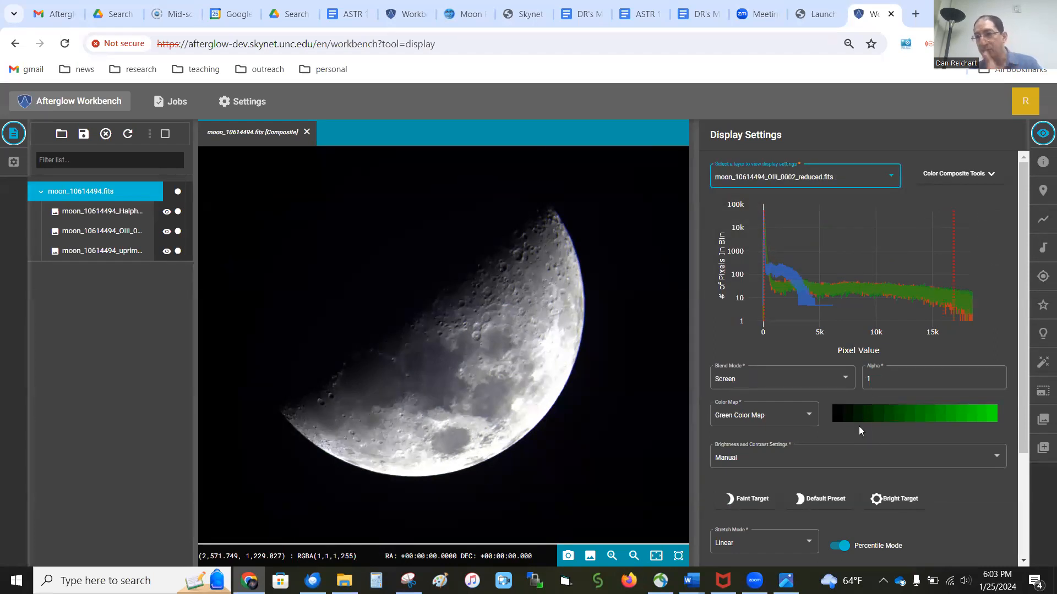
{"action": "left_click", "coordinate": [832, 182]}
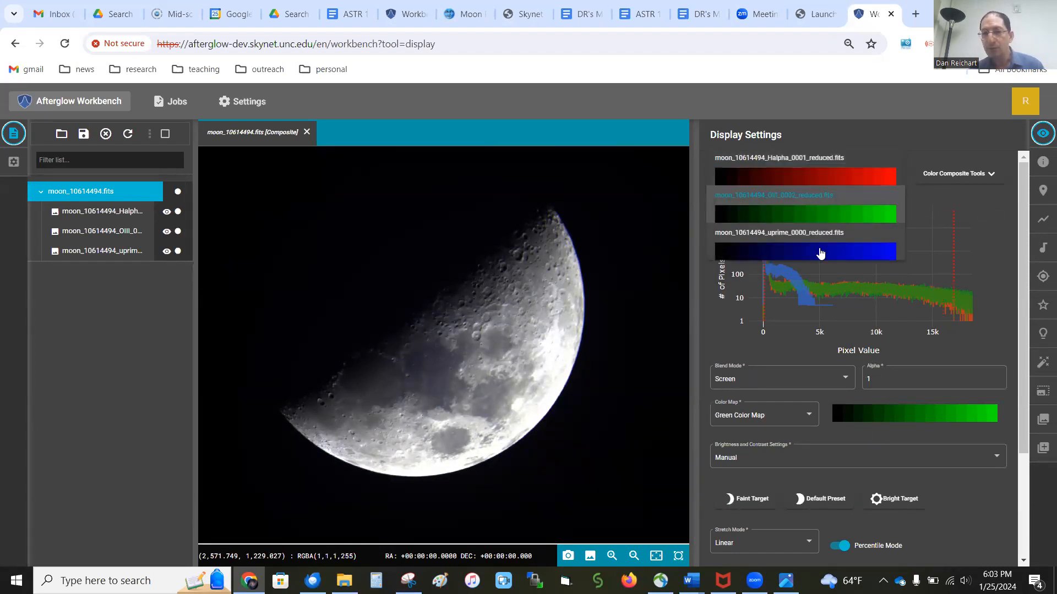
{"action": "left_click", "coordinate": [820, 251]}
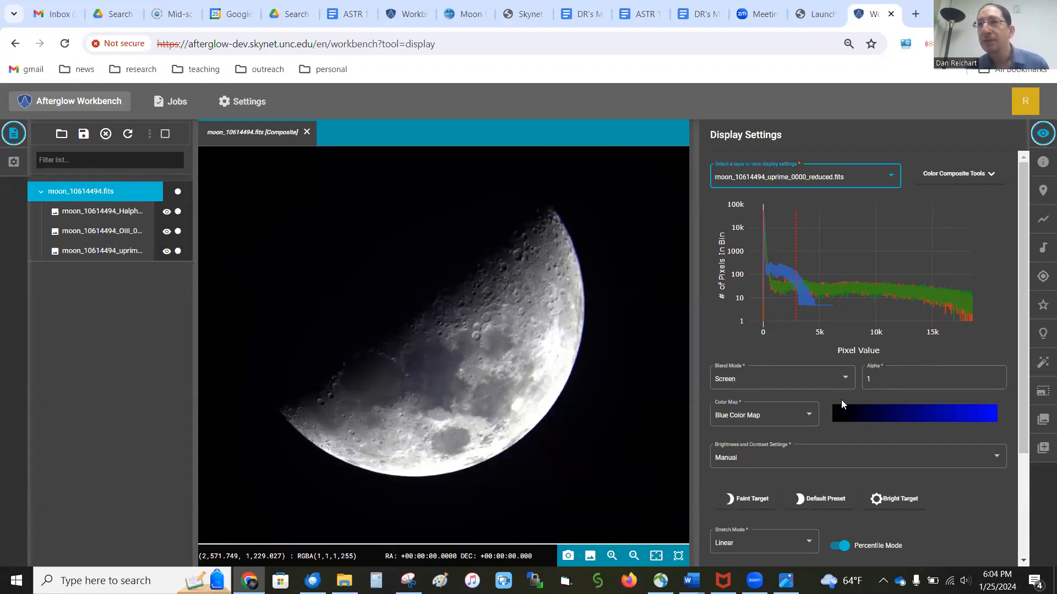
Link all layers by percentile, check the Halpha layer's linked settings and return to the uprime layer's display settings
{"action": "left_click", "coordinate": [936, 177]}
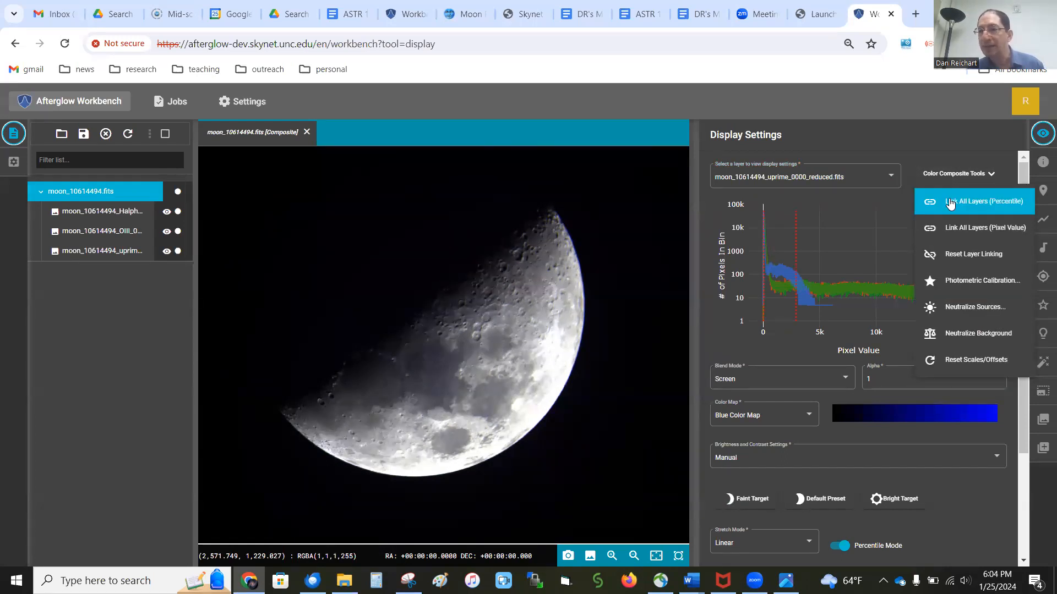
{"action": "left_click", "coordinate": [949, 201]}
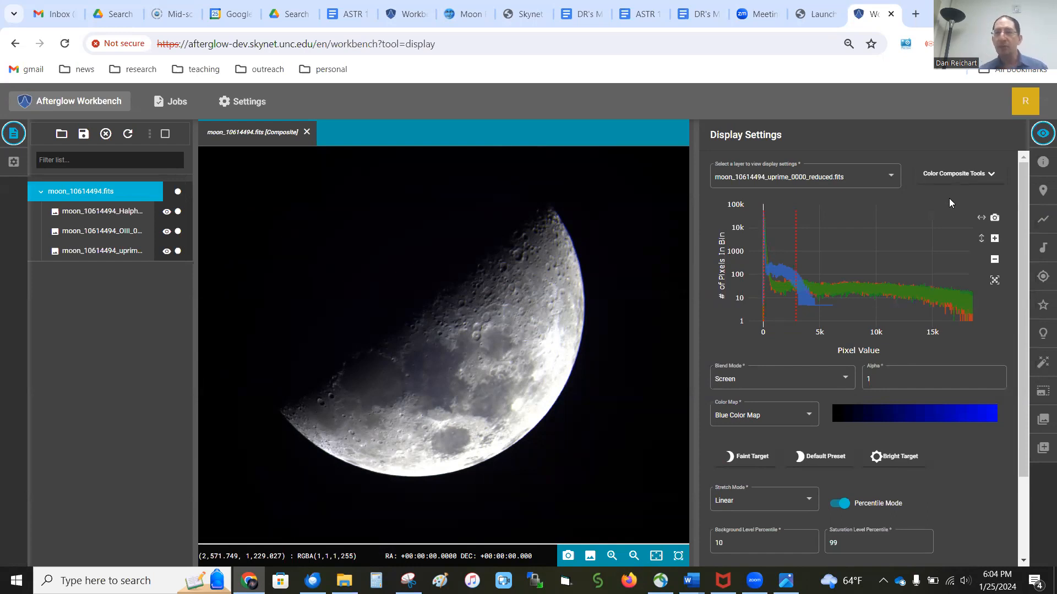
{"action": "left_click", "coordinate": [801, 179]}
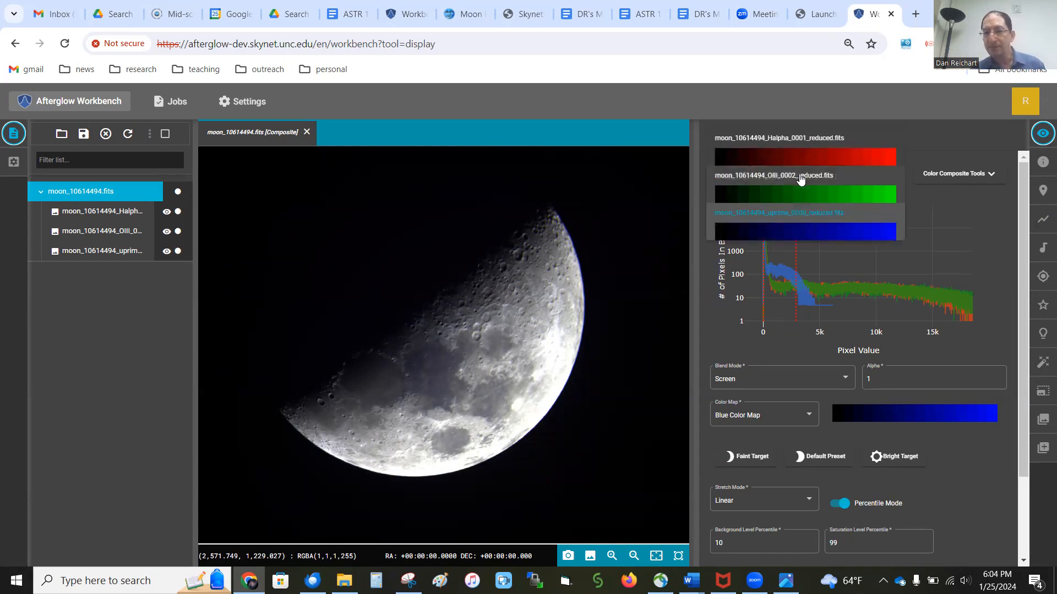
{"action": "left_click", "coordinate": [802, 157]}
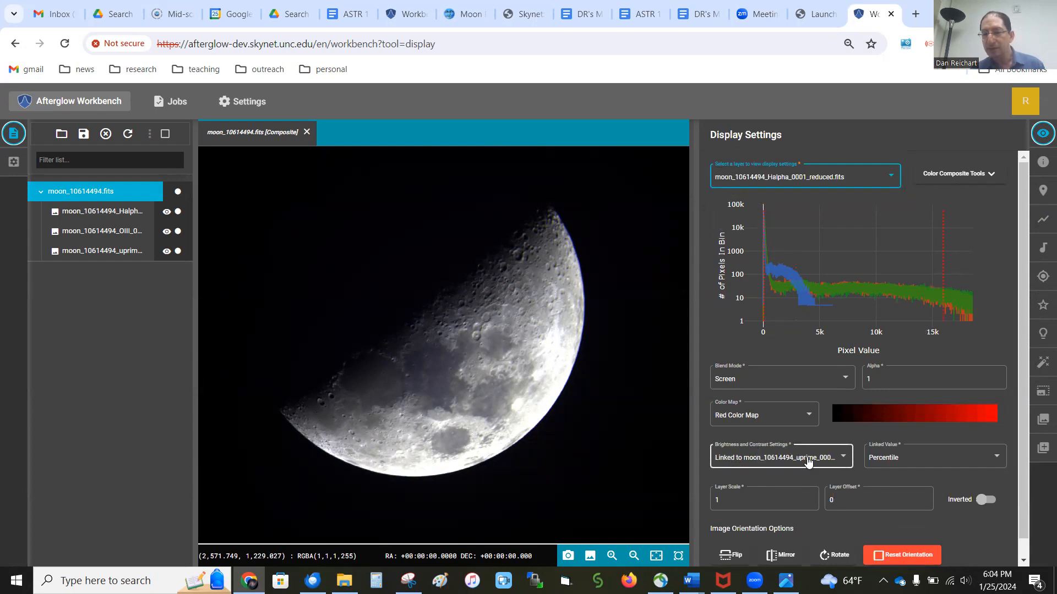
{"action": "left_click", "coordinate": [809, 186]}
{"action": "left_click", "coordinate": [851, 283]}
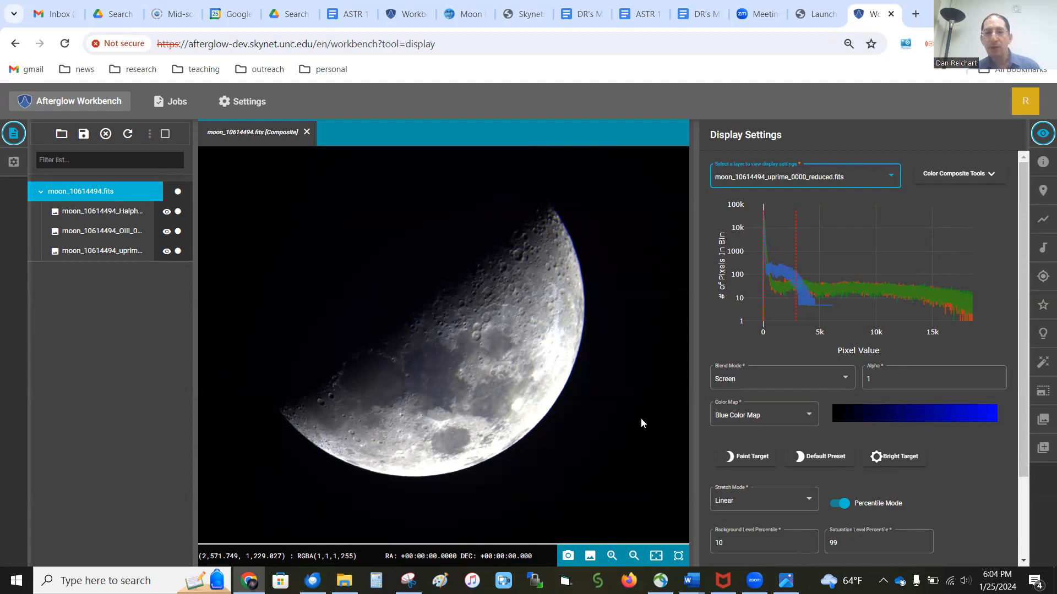
Set the uprime layer's stretch mode to Midtone and apply the Default Preset to its levels
{"action": "scroll", "coordinate": [555, 355], "scroll_direction": "up", "scroll_amount": 3}
{"action": "scroll", "coordinate": [555, 355], "scroll_direction": "up", "scroll_amount": 3}
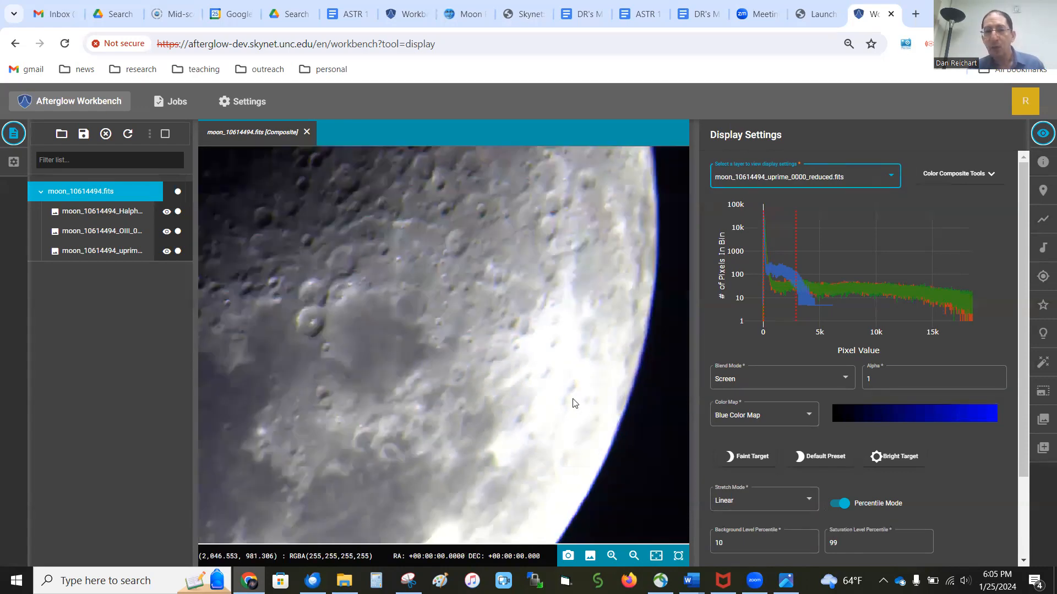
{"action": "left_click", "coordinate": [782, 502]}
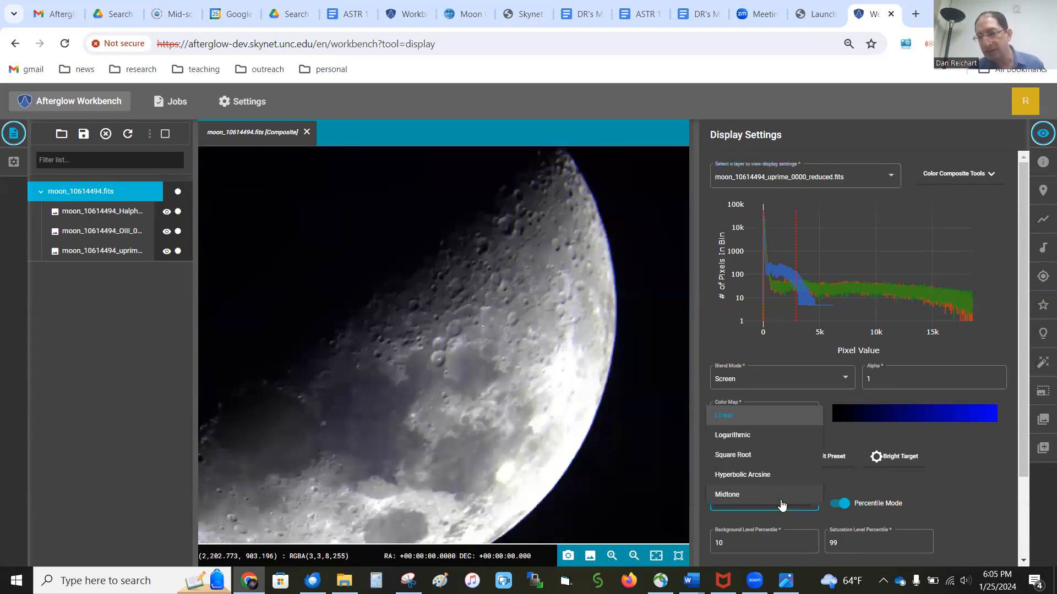
{"action": "left_click", "coordinate": [748, 496]}
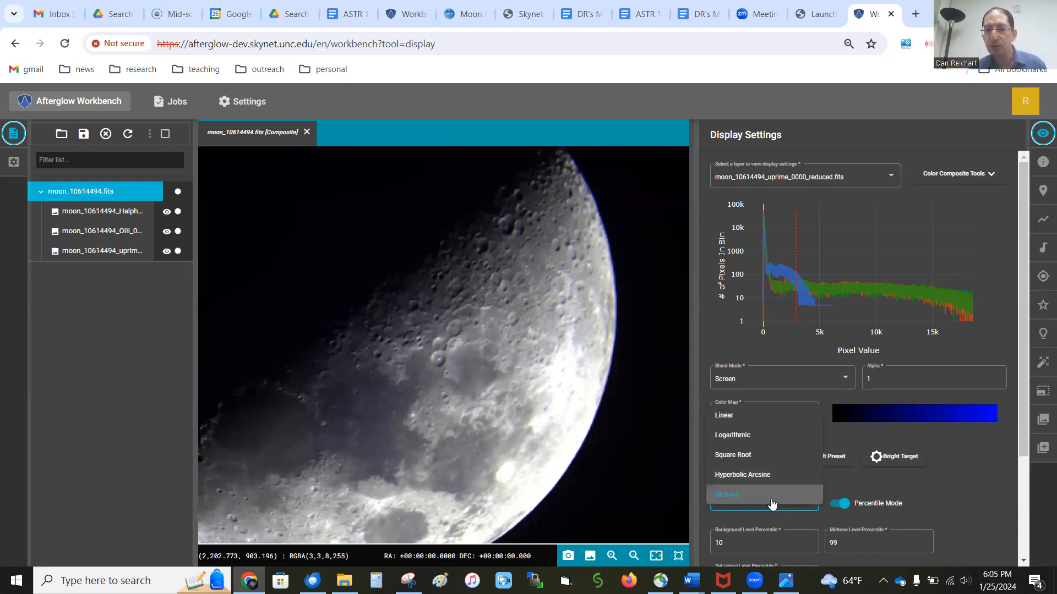
{"action": "left_click", "coordinate": [771, 502]}
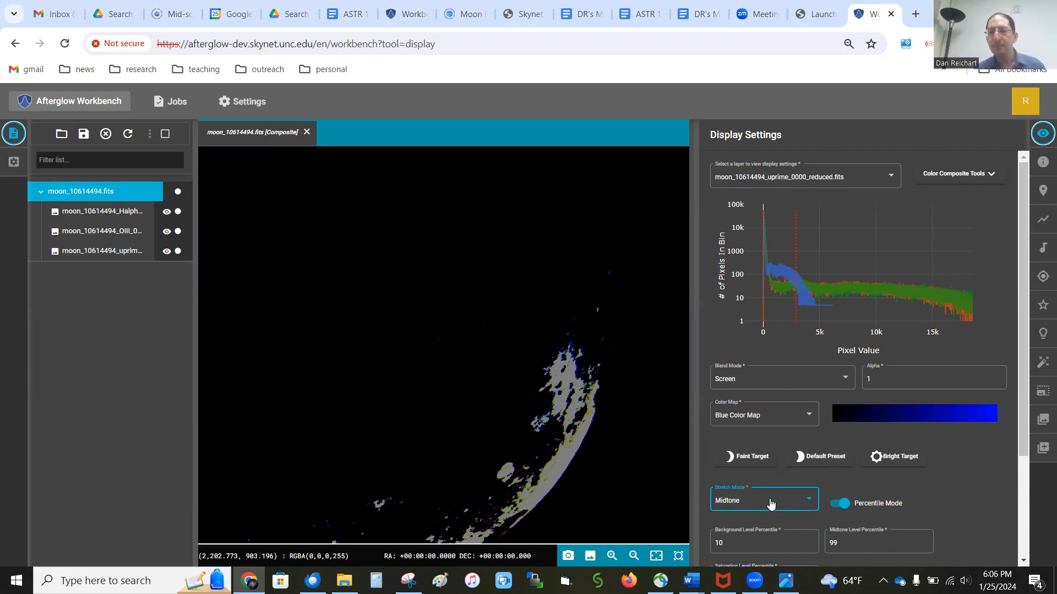
{"action": "left_click", "coordinate": [817, 460]}
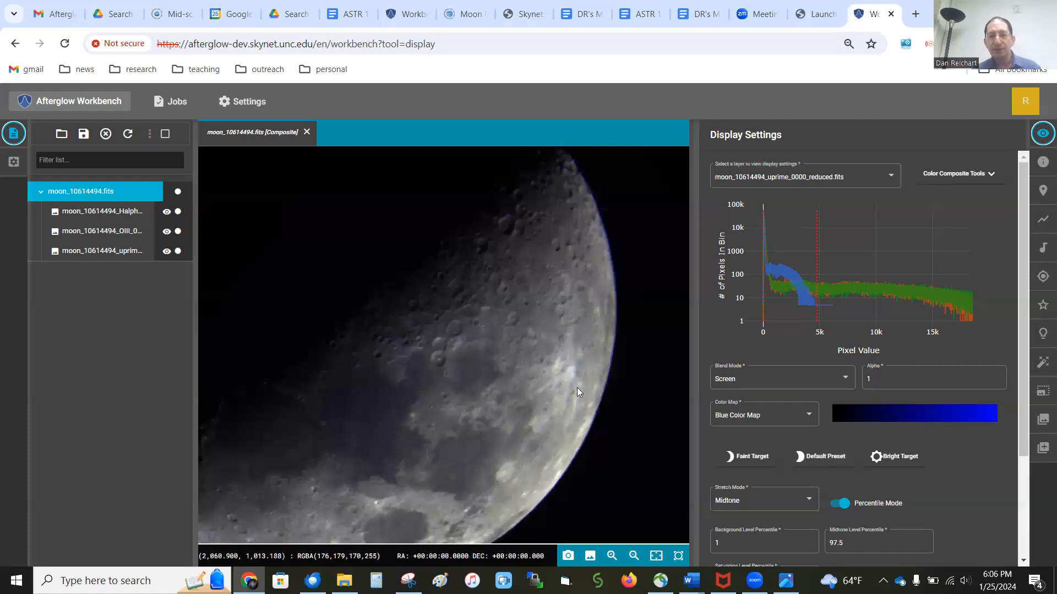
Inspect the moon's bright regions and set the uprime layer's Midtone Level Percentile to 95 after trying 99
{"action": "scroll", "coordinate": [576, 385], "scroll_direction": "up", "scroll_amount": 2}
{"action": "scroll", "coordinate": [575, 385], "scroll_direction": "up", "scroll_amount": 2}
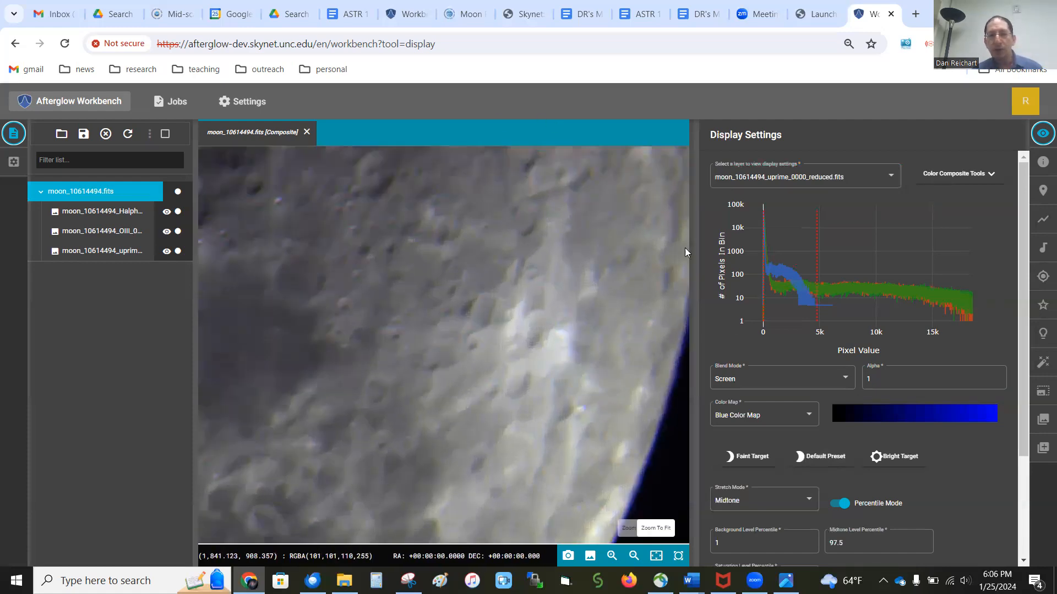
{"action": "scroll", "coordinate": [563, 347], "scroll_direction": "up", "scroll_amount": 2}
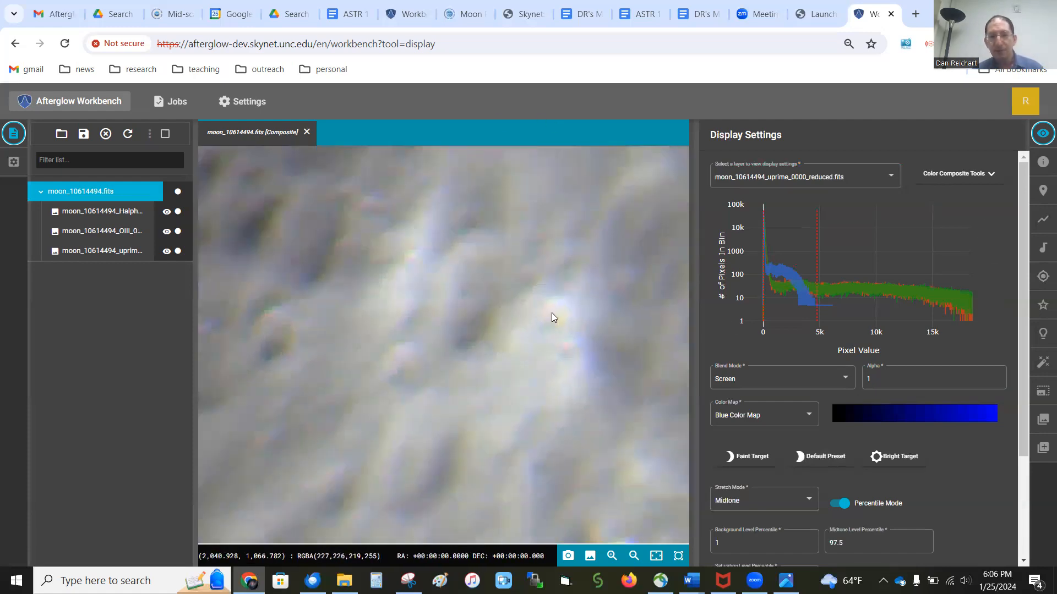
{"action": "scroll", "coordinate": [538, 326], "scroll_direction": "down", "scroll_amount": 6}
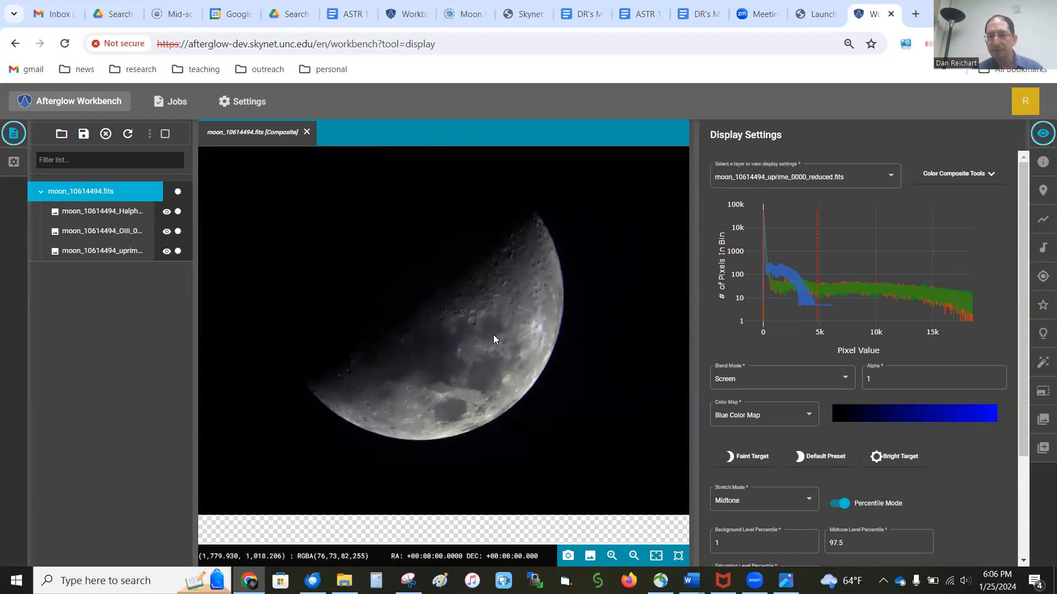
{"action": "scroll", "coordinate": [493, 335], "scroll_direction": "up", "scroll_amount": 2}
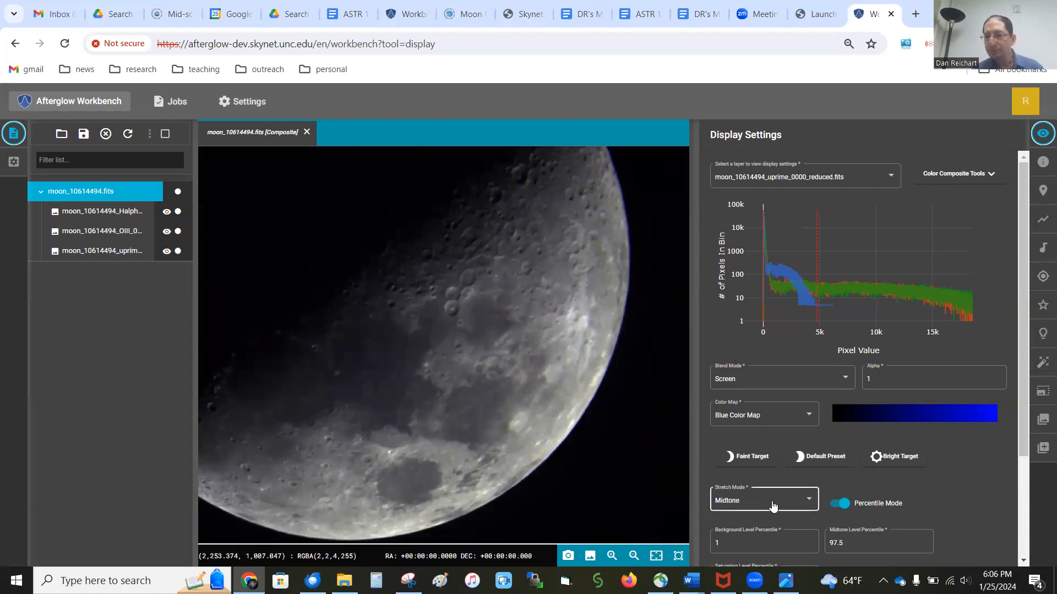
{"action": "scroll", "coordinate": [926, 487], "scroll_direction": "down", "scroll_amount": 1}
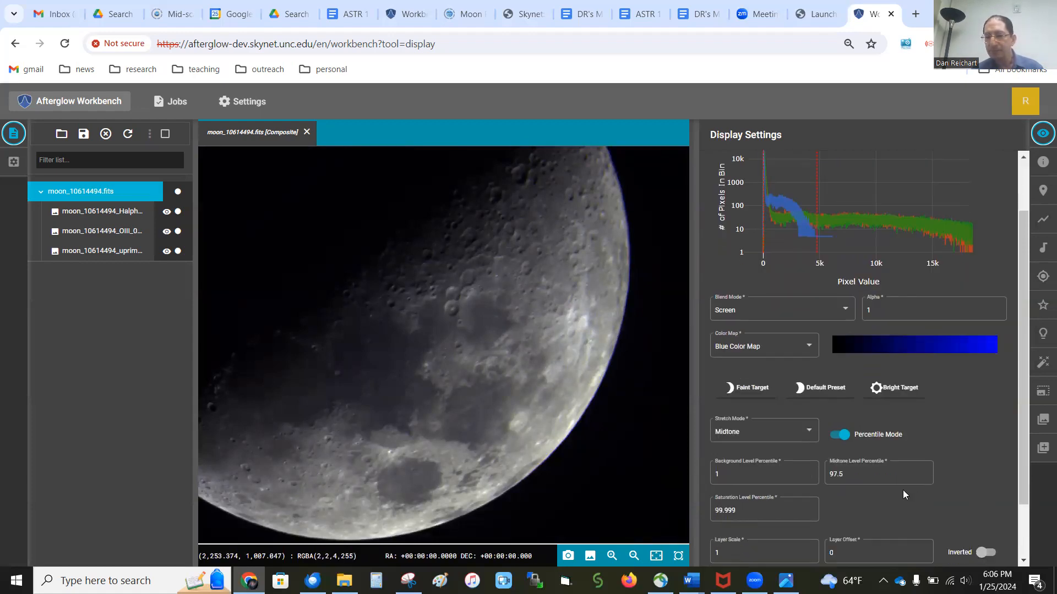
{"action": "left_click", "coordinate": [858, 476]}
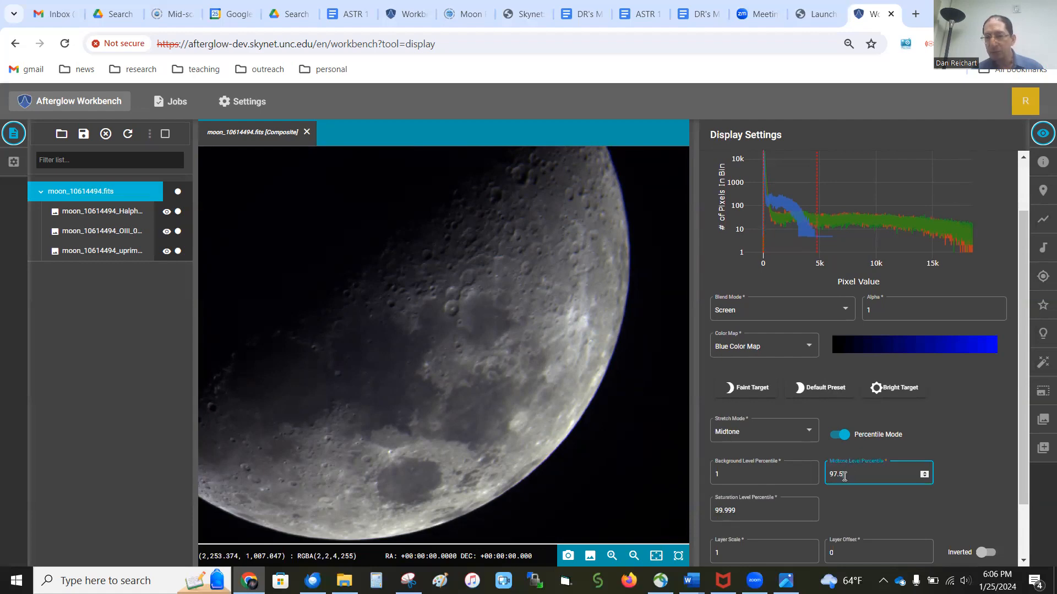
{"action": "double_click", "coordinate": [836, 476]}
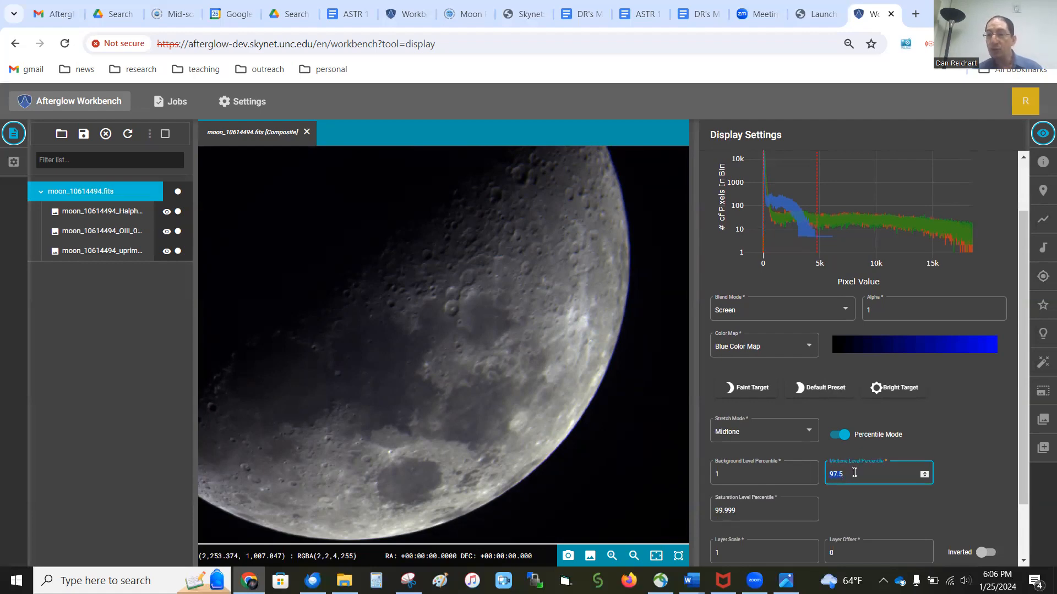
{"action": "left_click", "coordinate": [853, 475]}
{"action": "double_click", "coordinate": [852, 476]}
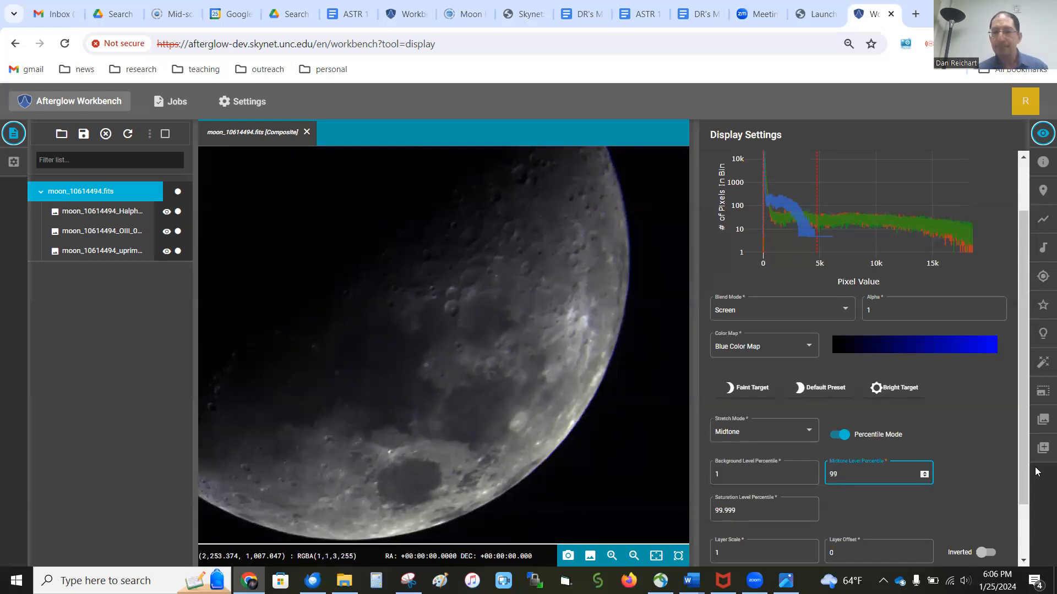
{"action": "type", "text": "."}
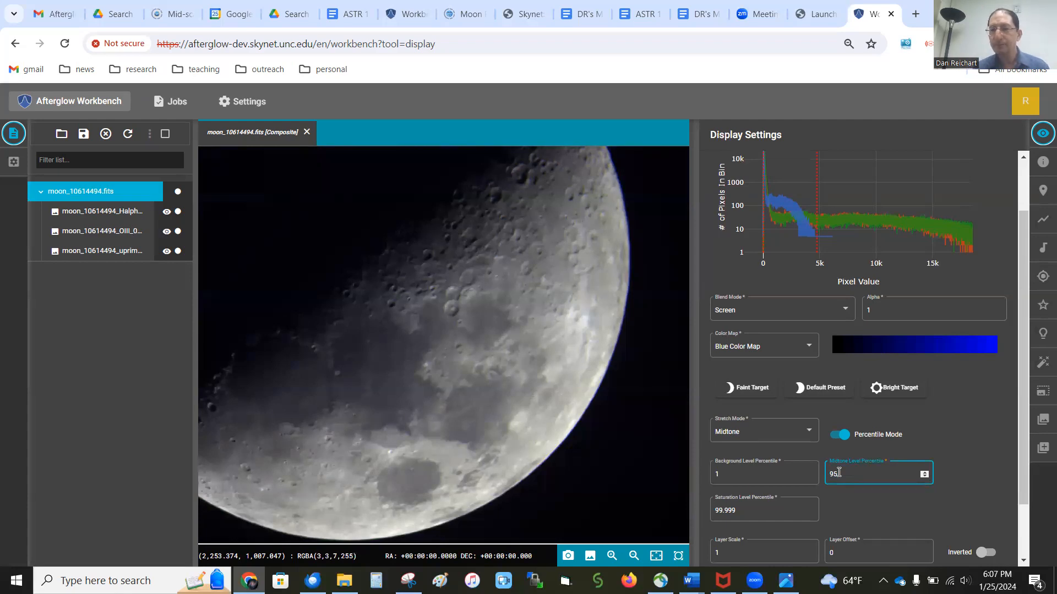
{"action": "left_click", "coordinate": [738, 476]}
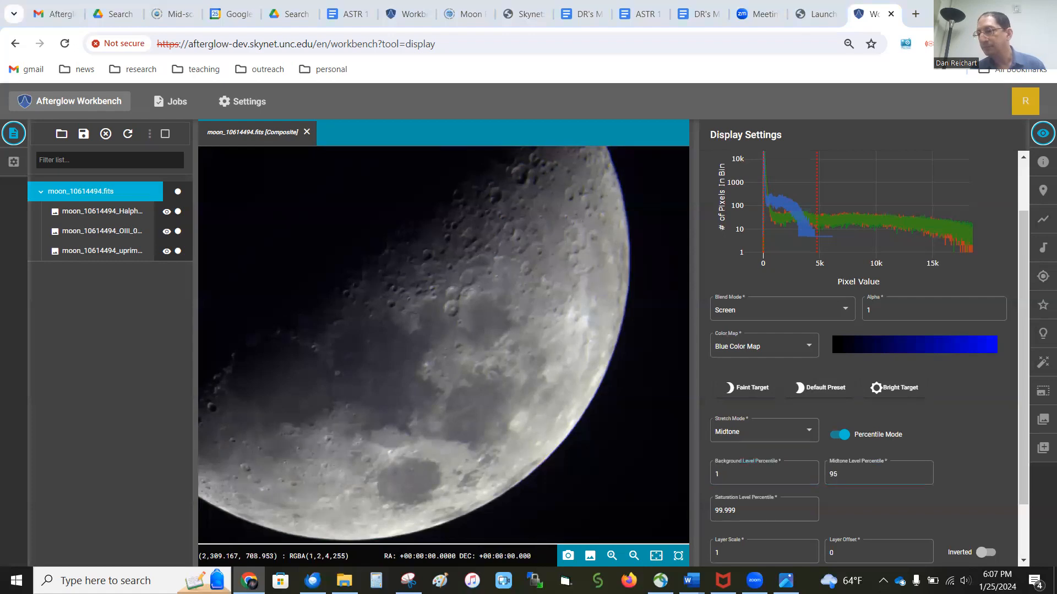
Examine the four-panel moon comparison in 1d8.png up close in the image viewer and return to Afterglow
{"action": "key", "text": "Return"}
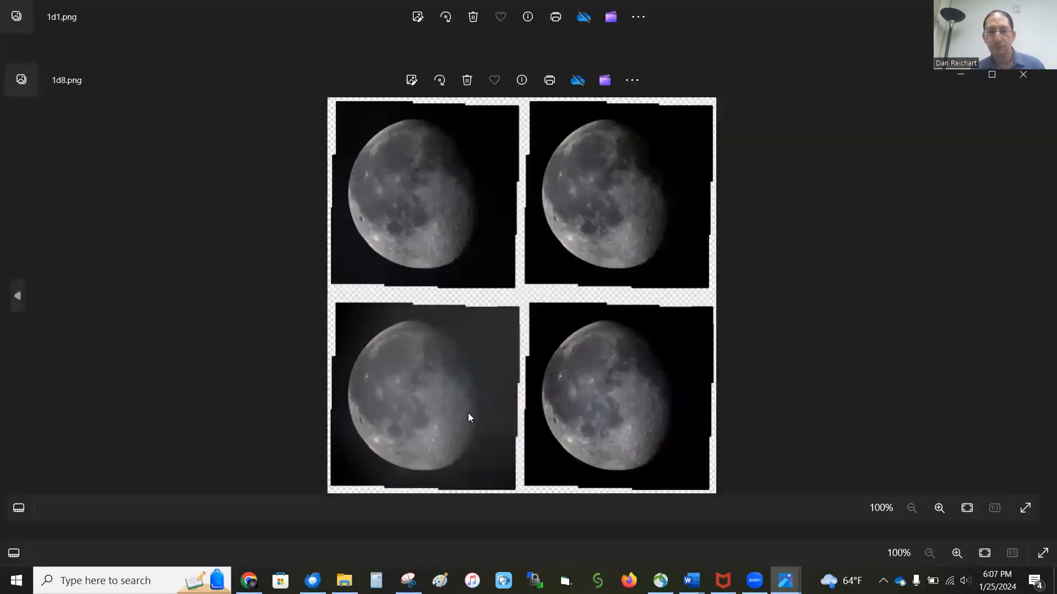
{"action": "scroll", "coordinate": [469, 418], "scroll_direction": "up", "scroll_amount": 5}
{"action": "left_click_drag", "start_coordinate": [389, 408], "coordinate": [570, 305]}
{"action": "scroll", "coordinate": [569, 304], "scroll_direction": "down", "scroll_amount": 3}
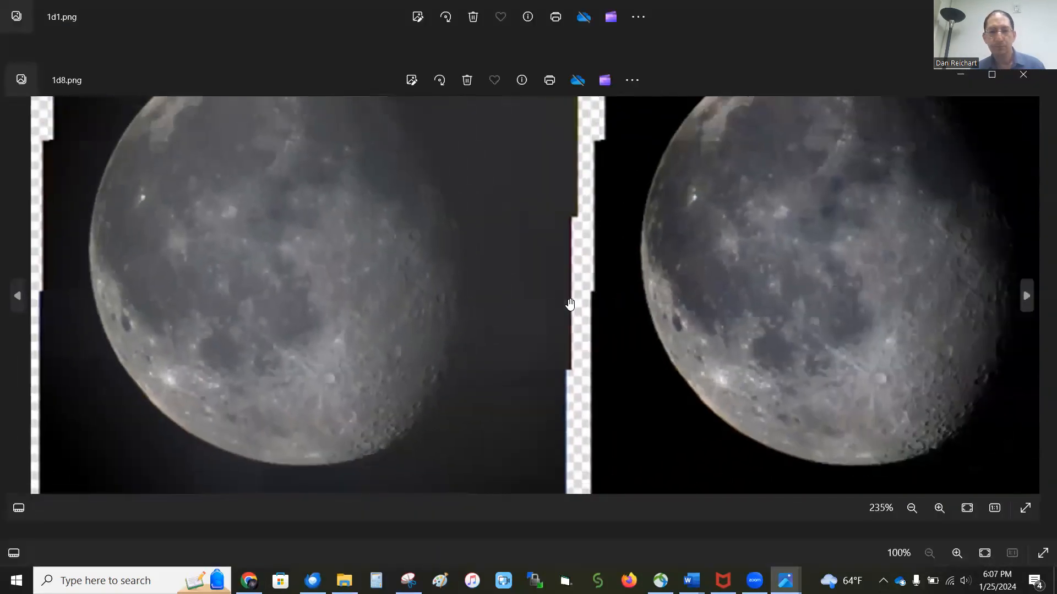
{"action": "scroll", "coordinate": [425, 397], "scroll_direction": "up", "scroll_amount": 2}
{"action": "scroll", "coordinate": [426, 397], "scroll_direction": "up", "scroll_amount": 1}
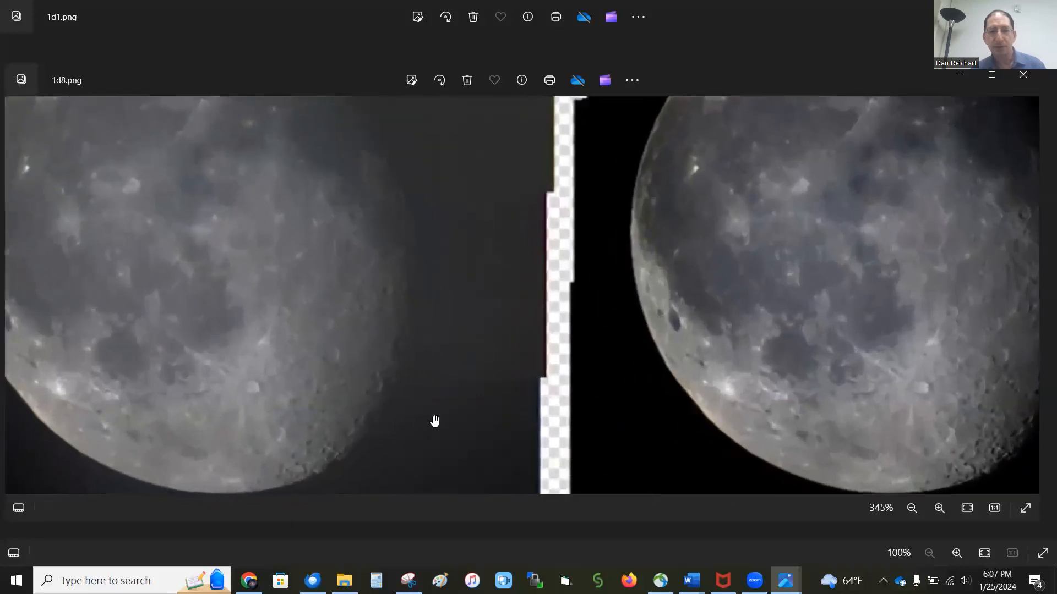
{"action": "scroll", "coordinate": [451, 356], "scroll_direction": "down", "scroll_amount": 3}
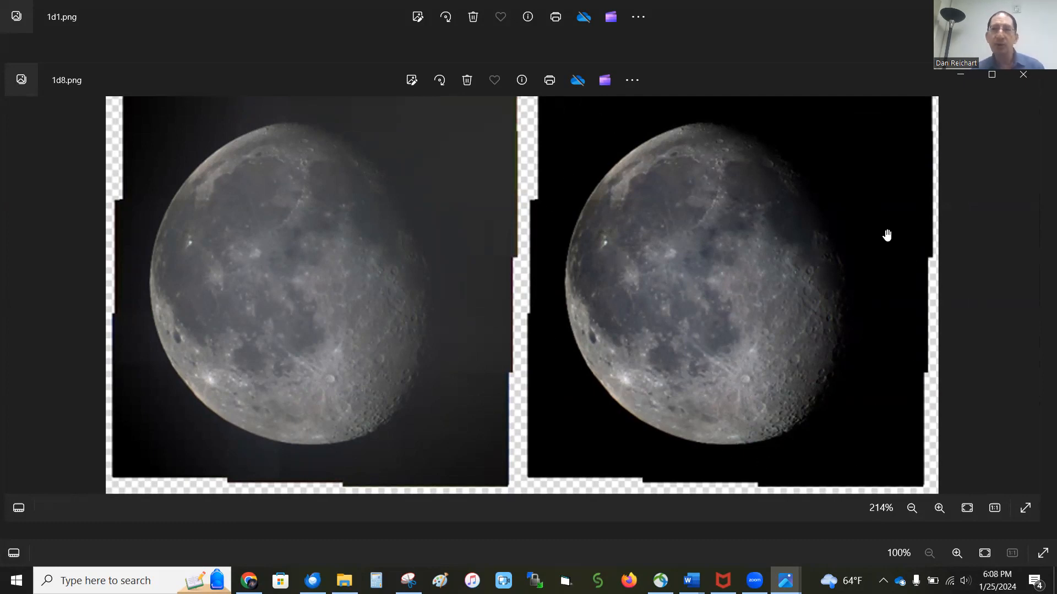
{"action": "left_click", "coordinate": [962, 82]}
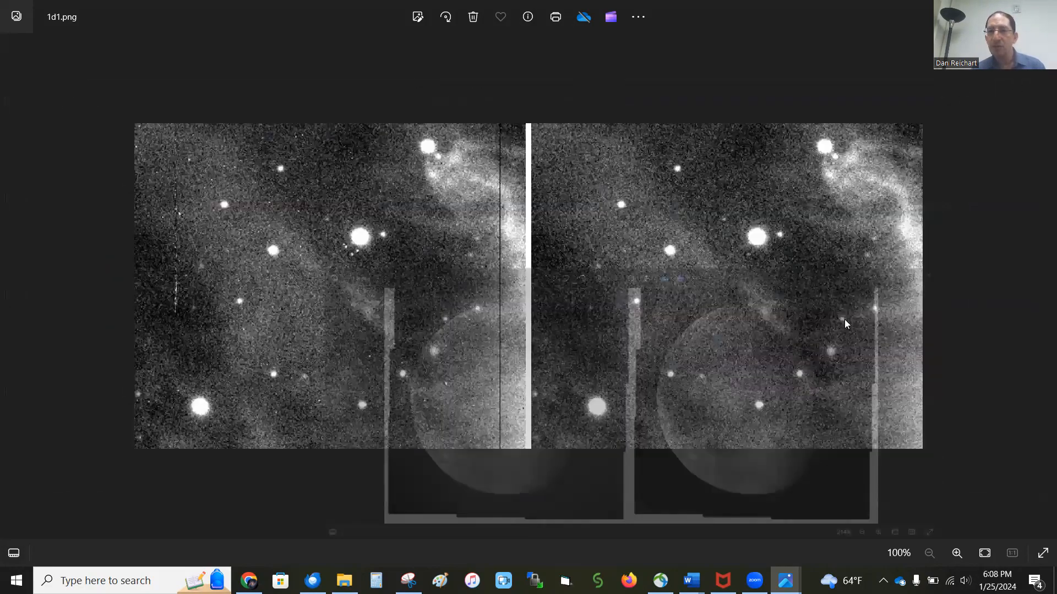
{"action": "left_click", "coordinate": [977, 13]}
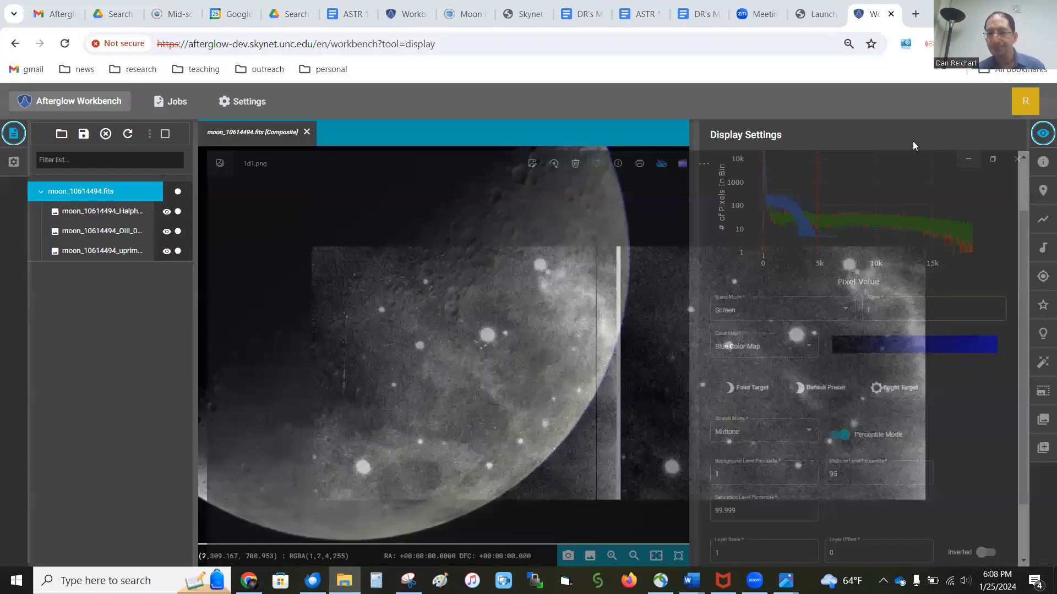
Set the uprime layer's Background Level Percentile to 50 and inspect the moon's edge and the dark sky around it
{"action": "left_click", "coordinate": [730, 473]}
{"action": "left_click_drag", "start_coordinate": [730, 473], "coordinate": [716, 475]}
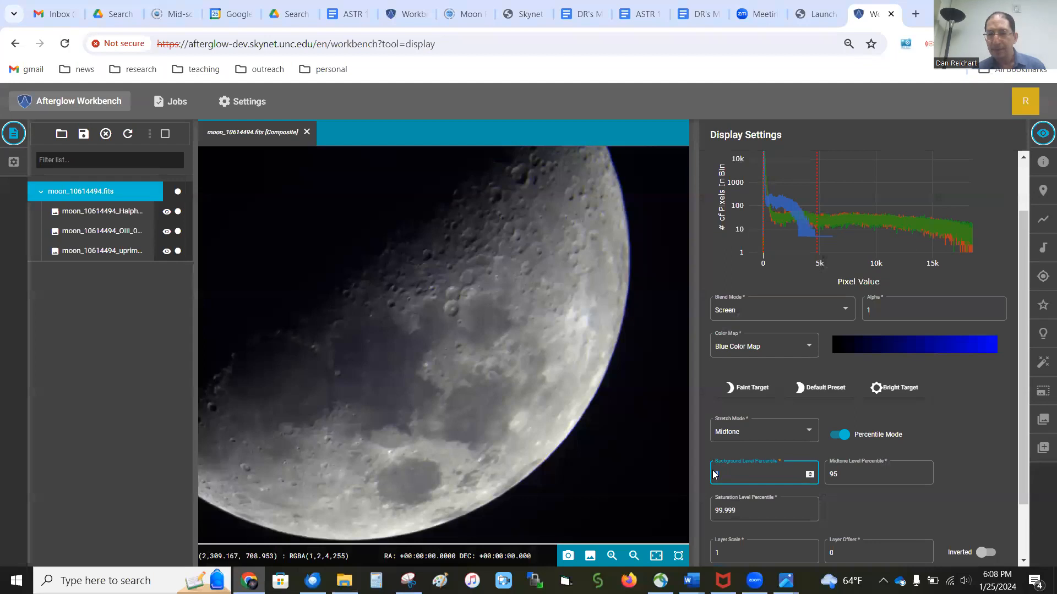
{"action": "type", "text": "50"}
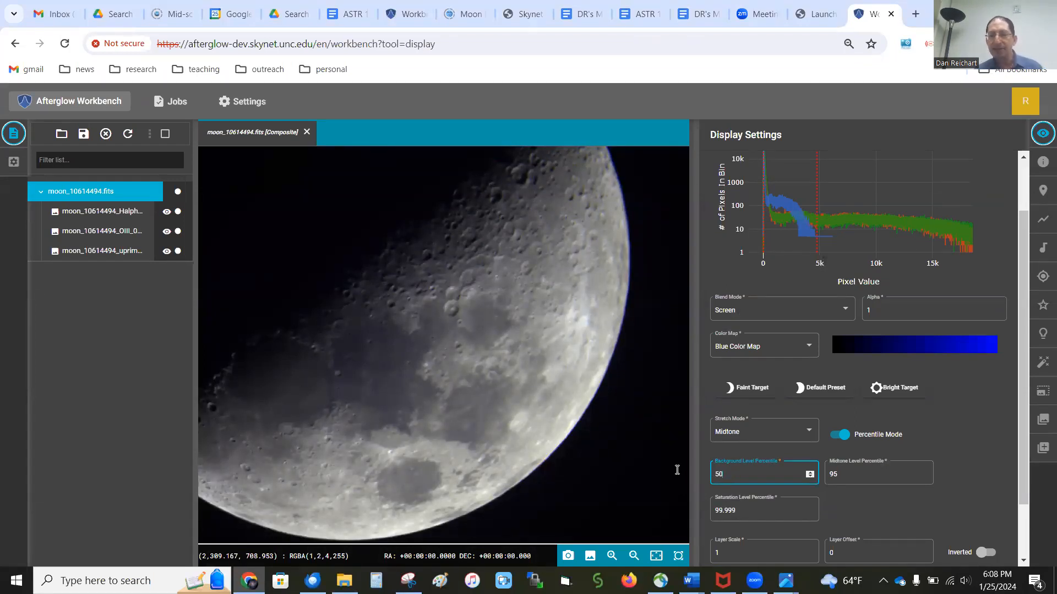
{"action": "scroll", "coordinate": [589, 408], "scroll_direction": "down", "scroll_amount": 2}
{"action": "scroll", "coordinate": [589, 406], "scroll_direction": "down", "scroll_amount": 4}
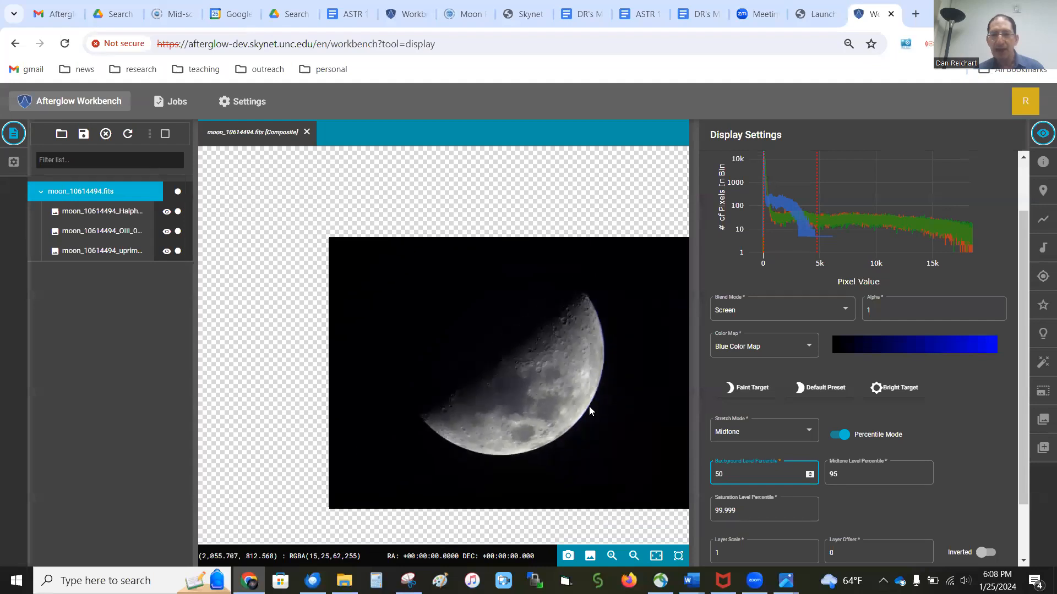
{"action": "scroll", "coordinate": [589, 407], "scroll_direction": "up", "scroll_amount": 4}
{"action": "scroll", "coordinate": [589, 406], "scroll_direction": "up", "scroll_amount": 5}
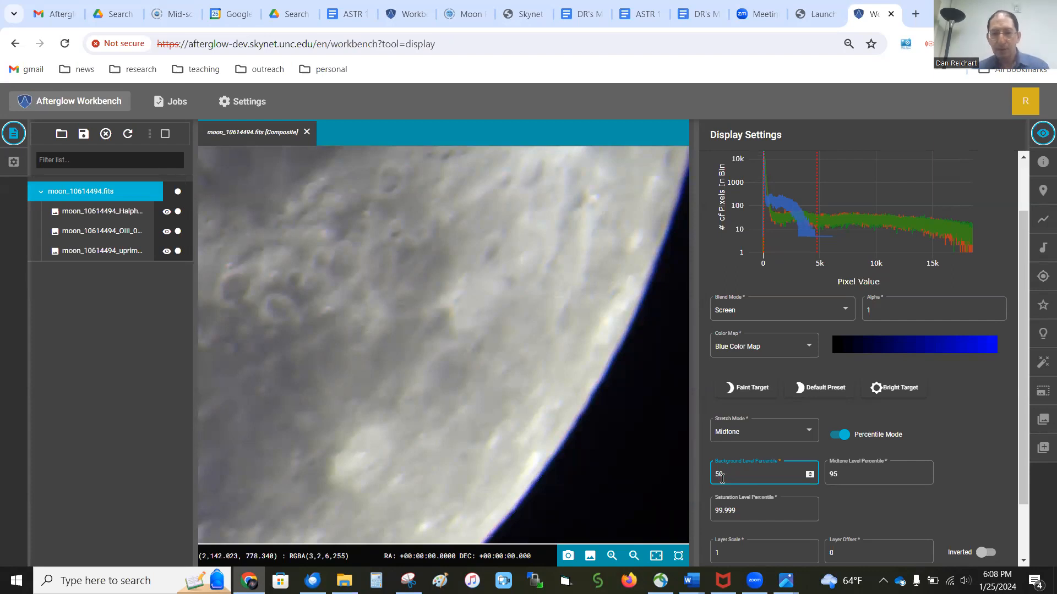
{"action": "scroll", "coordinate": [445, 206], "scroll_direction": "down", "scroll_amount": 4}
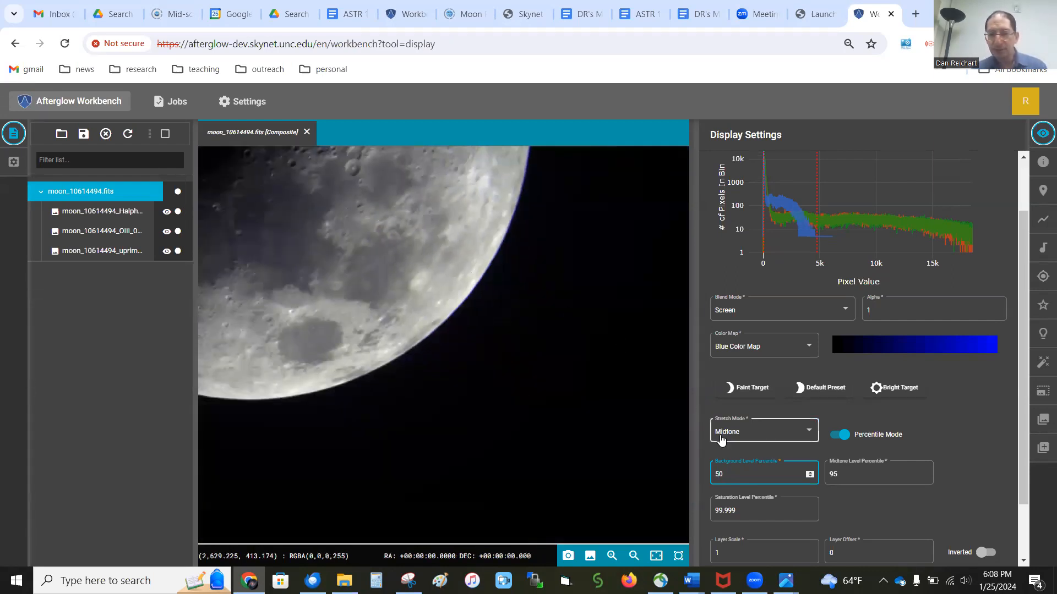
Try a Background Level Percentile of 90 on the uprime layer and restore it to 50
{"action": "key", "text": "BackSpace"}
{"action": "key", "text": "BackSpace"}
{"action": "type", "text": "90"}
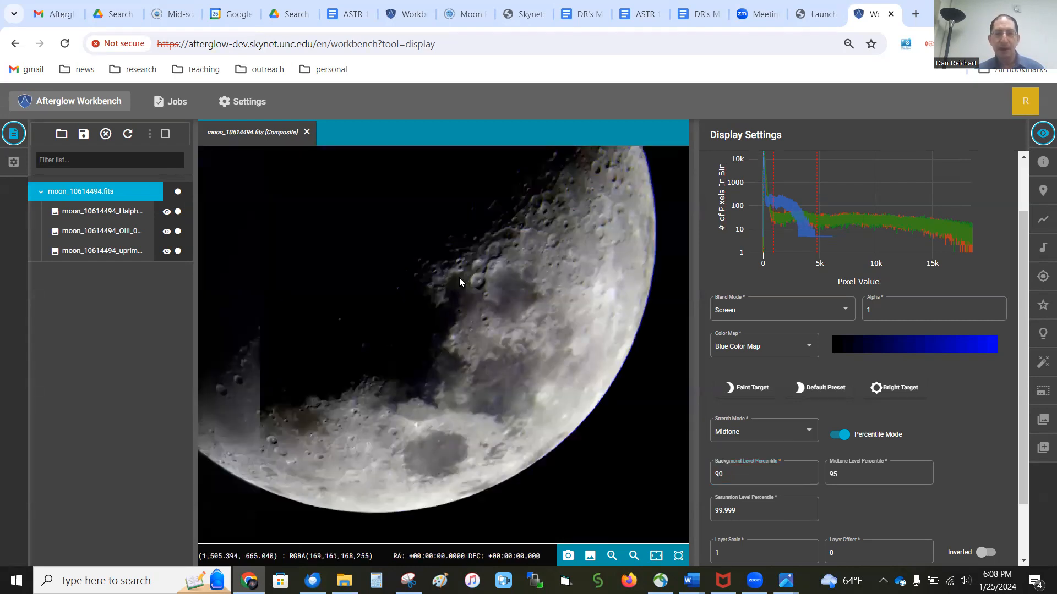
{"action": "left_click_drag", "start_coordinate": [750, 474], "coordinate": [701, 475]}
{"action": "type", "text": "50"}
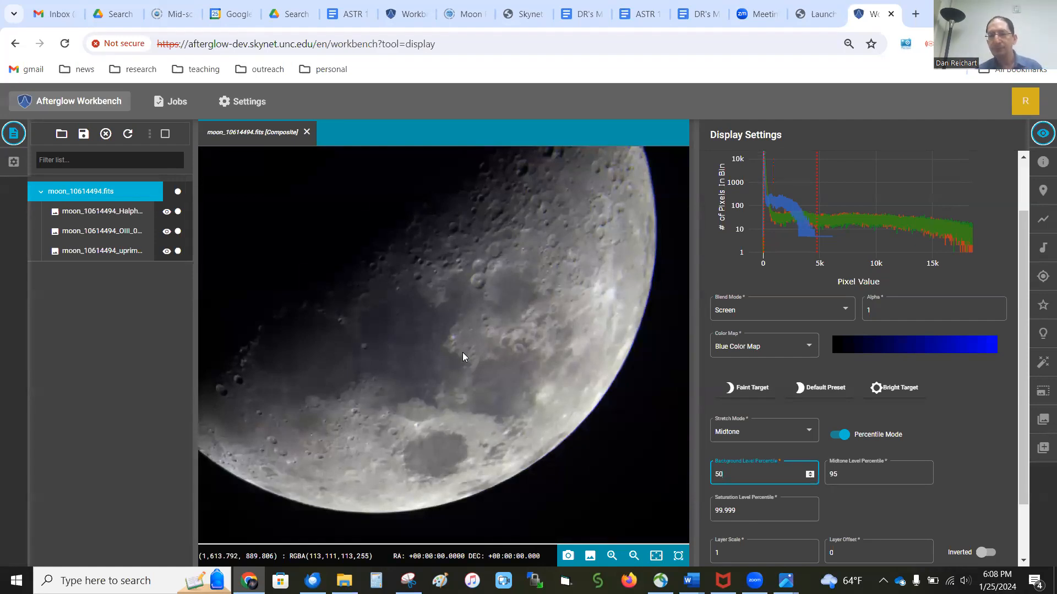
{"action": "left_click", "coordinate": [990, 423]}
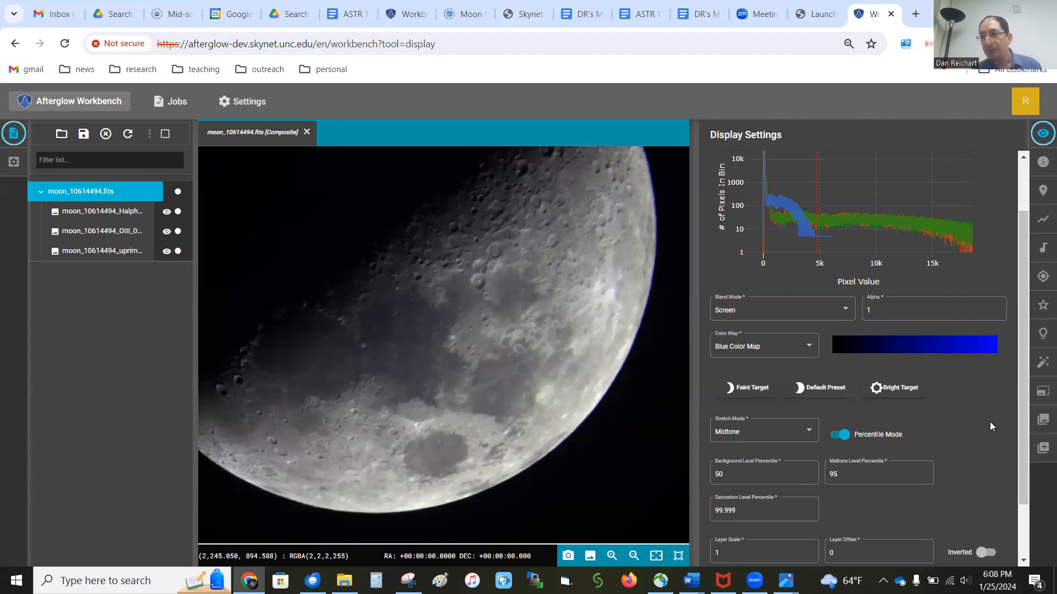
Save the composite as moon_10614494.fits in the Workspace directory, overwriting the existing file
{"action": "mouse_move", "coordinate": [155, 193]}
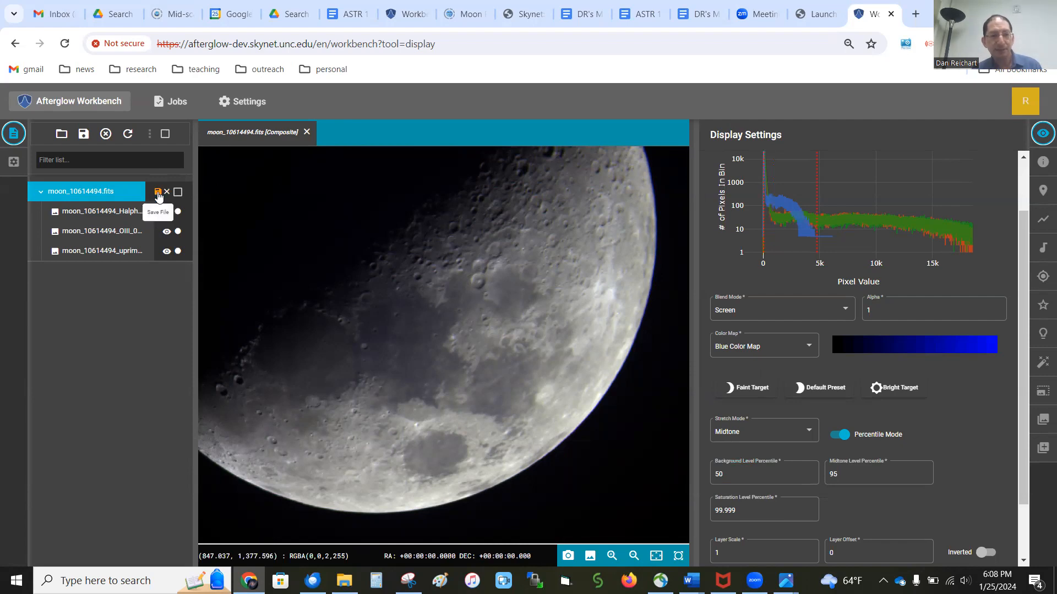
{"action": "left_click", "coordinate": [158, 194]}
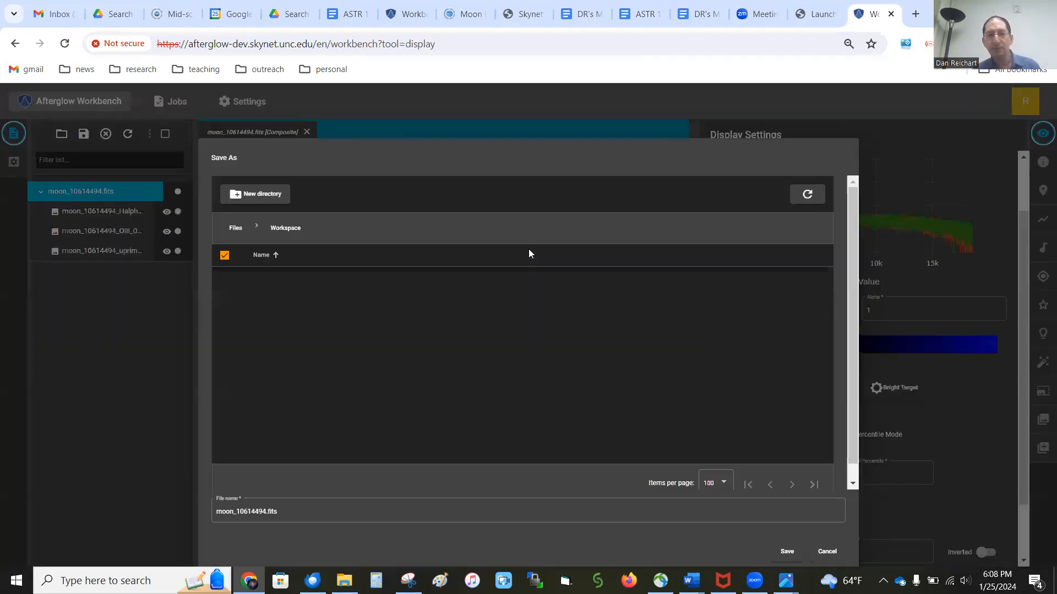
{"action": "left_click", "coordinate": [236, 228]}
{"action": "left_click", "coordinate": [291, 339]}
{"action": "left_click", "coordinate": [290, 338]}
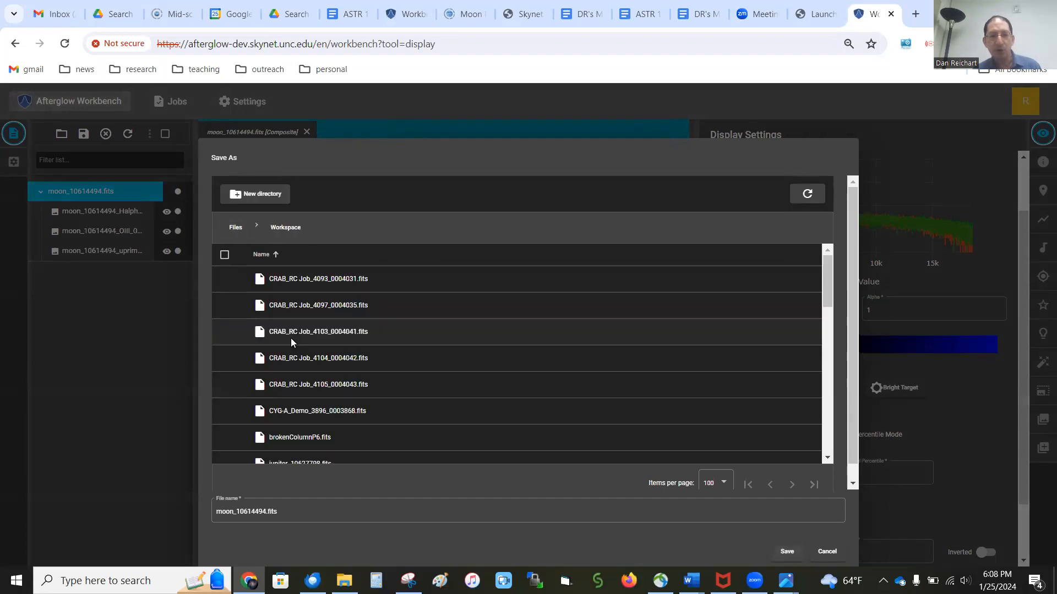
{"action": "left_click", "coordinate": [787, 552]}
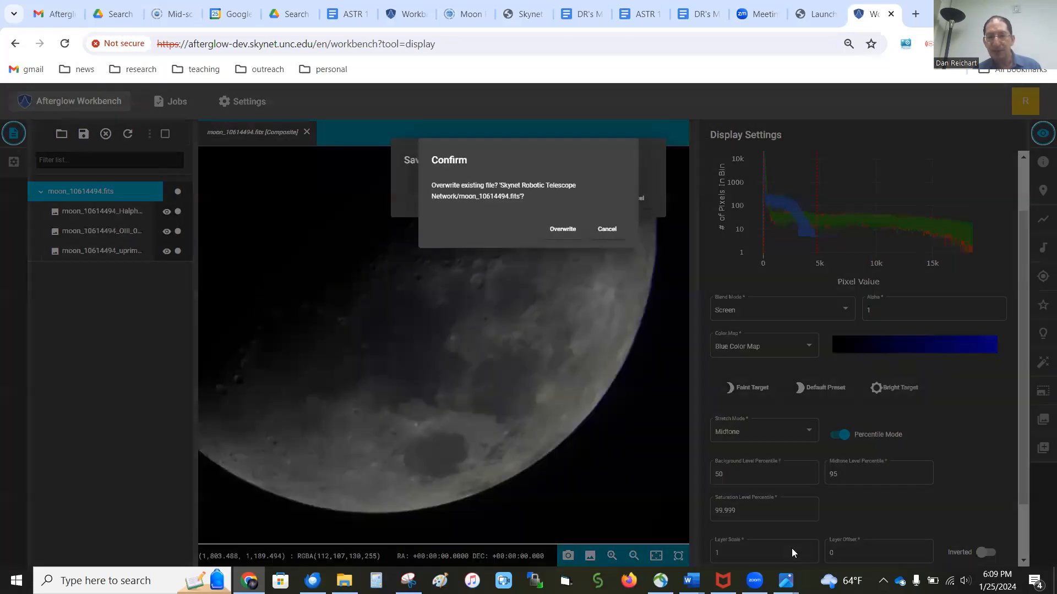
{"action": "left_click", "coordinate": [564, 229]}
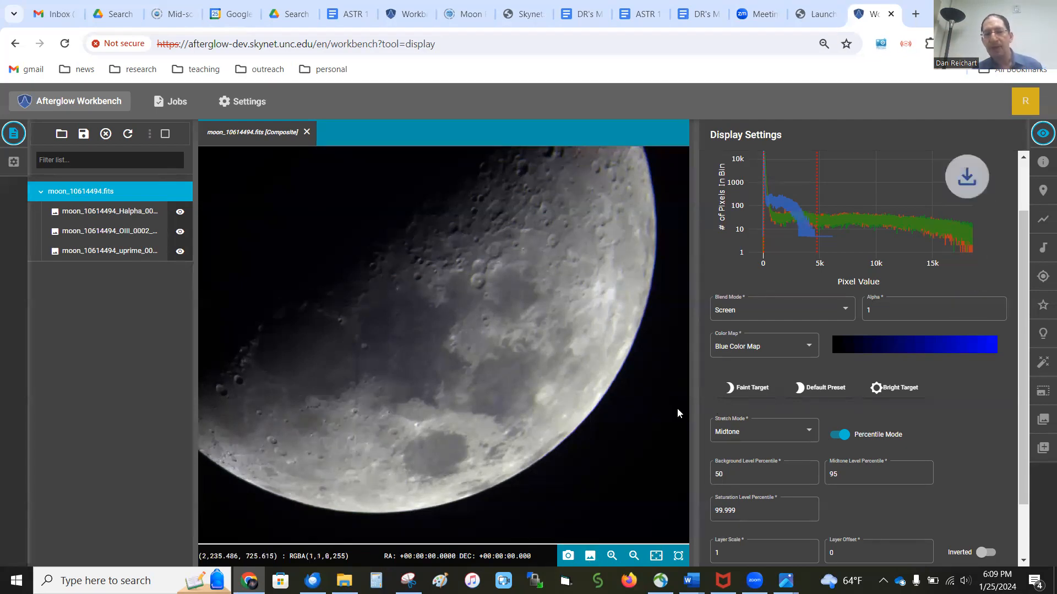
Open the exported moon_10614494.fits (5).jpg in the image viewer and examine the moon's surface up close
{"action": "left_click", "coordinate": [831, 77]}
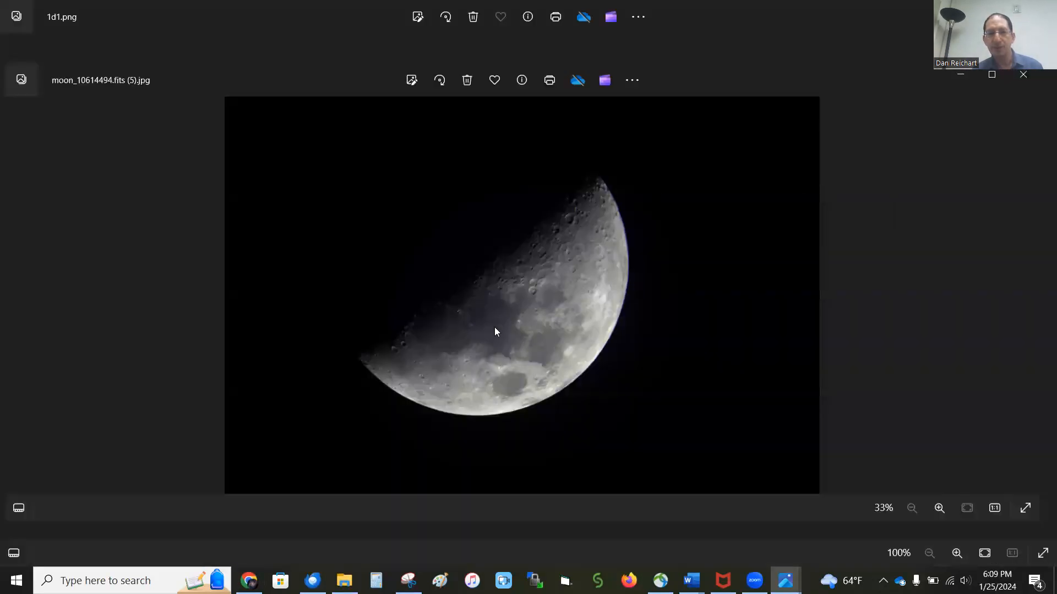
{"action": "scroll", "coordinate": [496, 330], "scroll_direction": "up", "scroll_amount": 10}
{"action": "scroll", "coordinate": [496, 333], "scroll_direction": "down", "scroll_amount": 5}
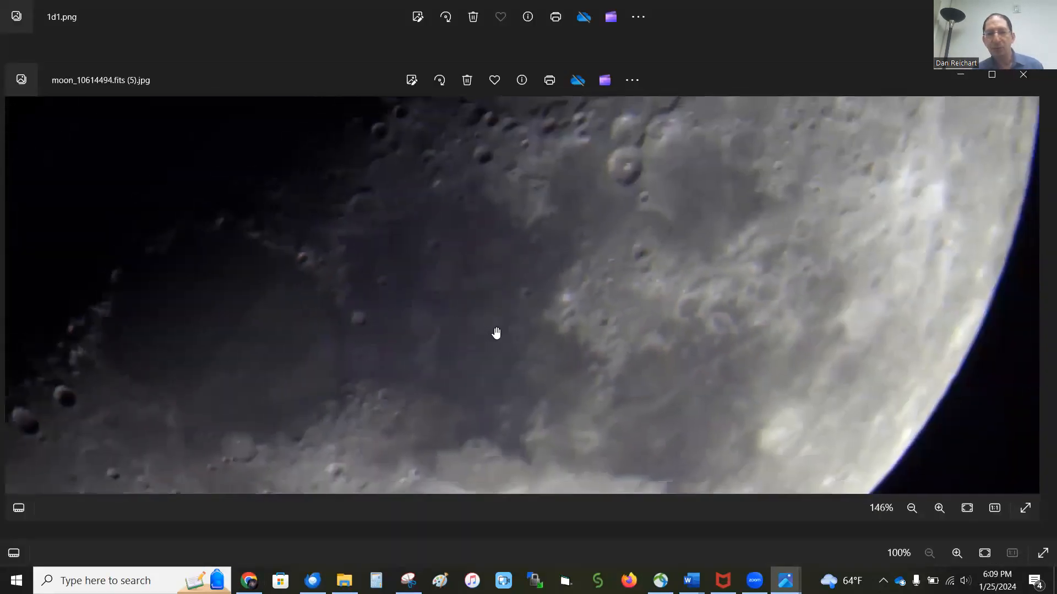
{"action": "scroll", "coordinate": [496, 333], "scroll_direction": "up", "scroll_amount": 7}
{"action": "scroll", "coordinate": [496, 333], "scroll_direction": "up", "scroll_amount": 2}
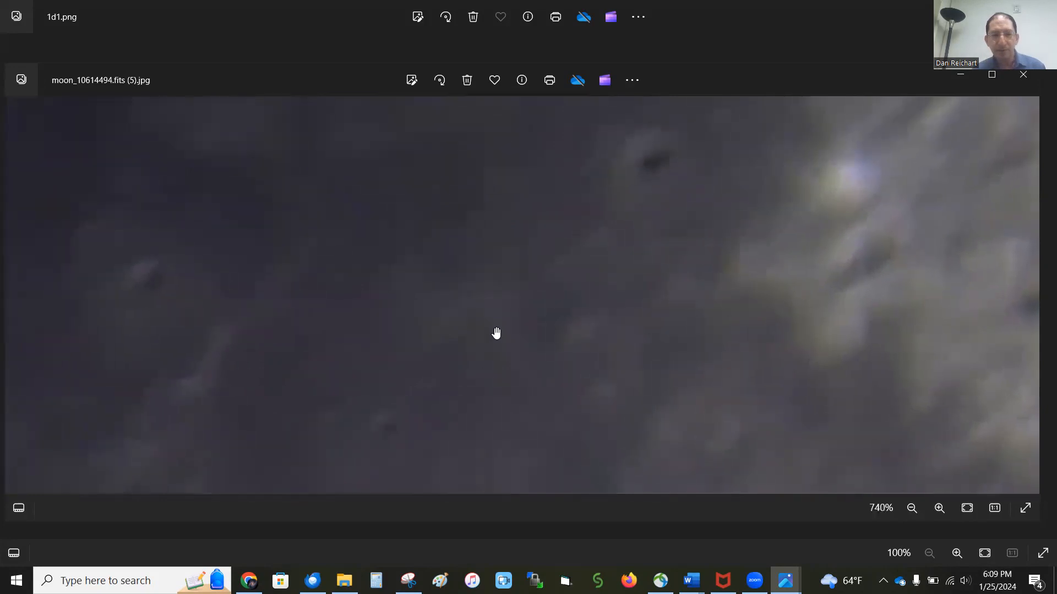
{"action": "scroll", "coordinate": [667, 313], "scroll_direction": "down", "scroll_amount": 8}
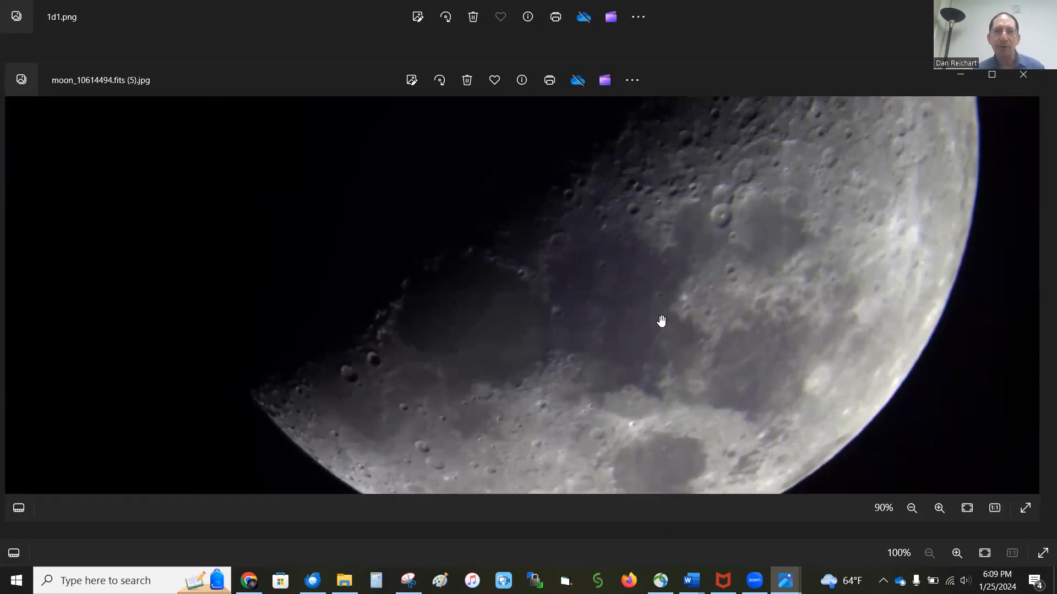
{"action": "scroll", "coordinate": [609, 303], "scroll_direction": "down", "scroll_amount": 4}
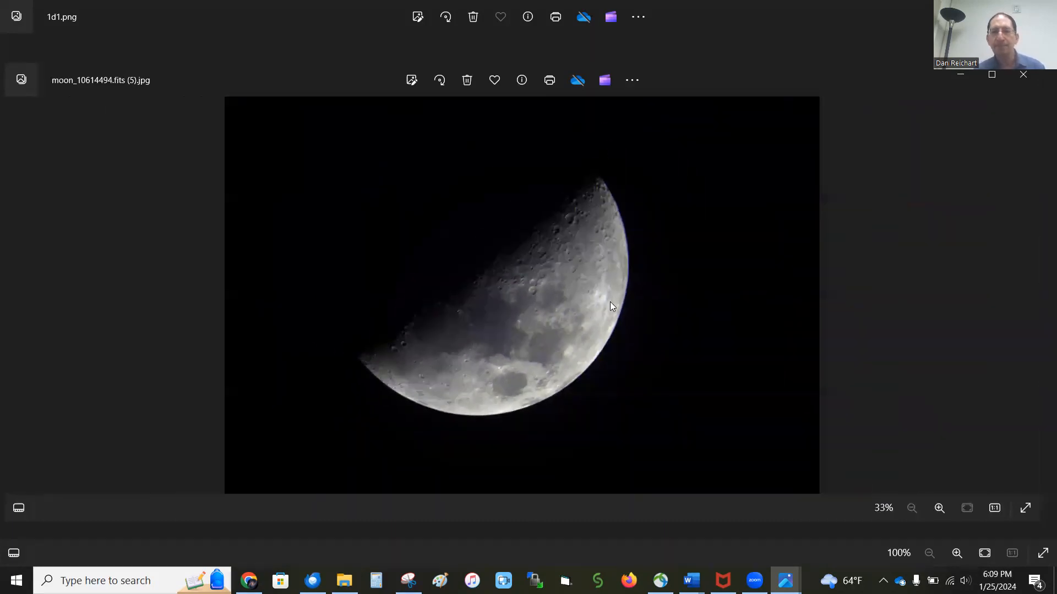
Rotate the moon image a quarter turn counterclockwise to portrait and flip it vertically in the image editor
{"action": "left_click", "coordinate": [439, 80]}
{"action": "left_click", "coordinate": [439, 80]}
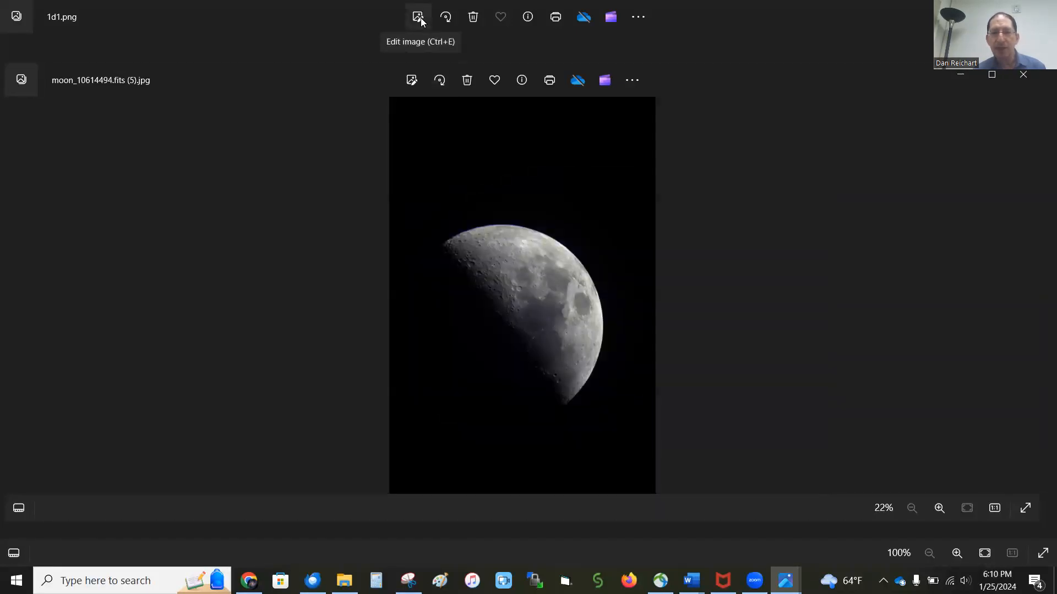
{"action": "left_click", "coordinate": [411, 79]}
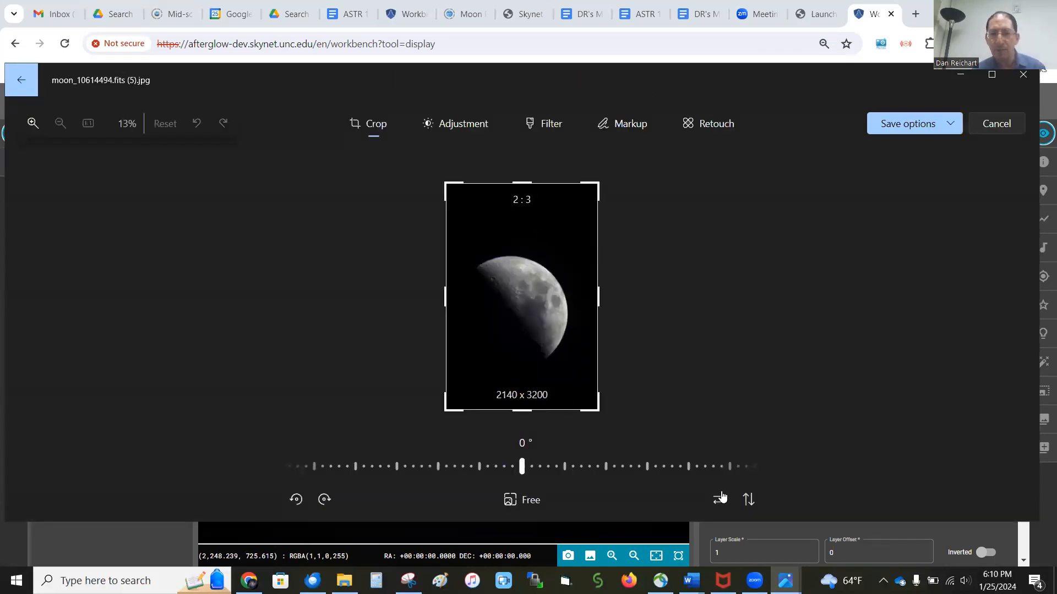
{"action": "left_click", "coordinate": [748, 499]}
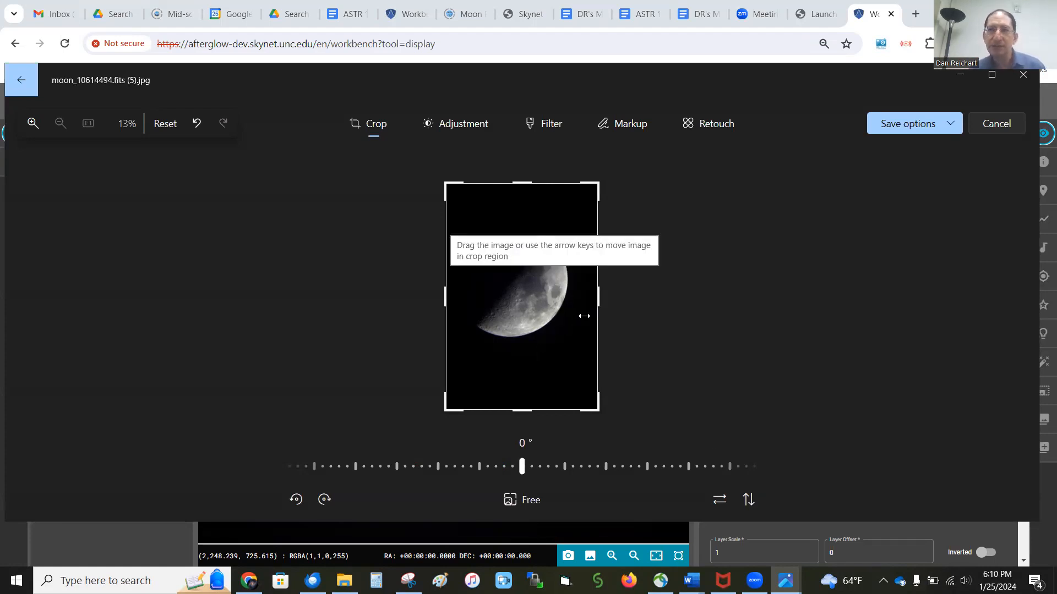
Crop the image on all four sides to a tighter frame centred on the moon
{"action": "left_click_drag", "start_coordinate": [528, 411], "coordinate": [527, 359]}
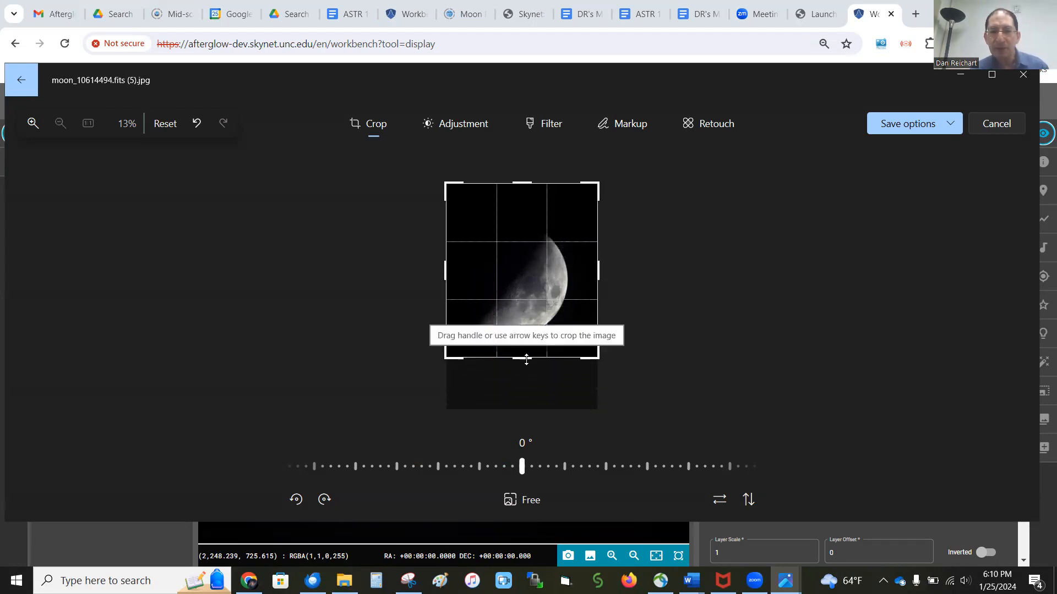
{"action": "left_click_drag", "start_coordinate": [523, 183], "coordinate": [524, 206]}
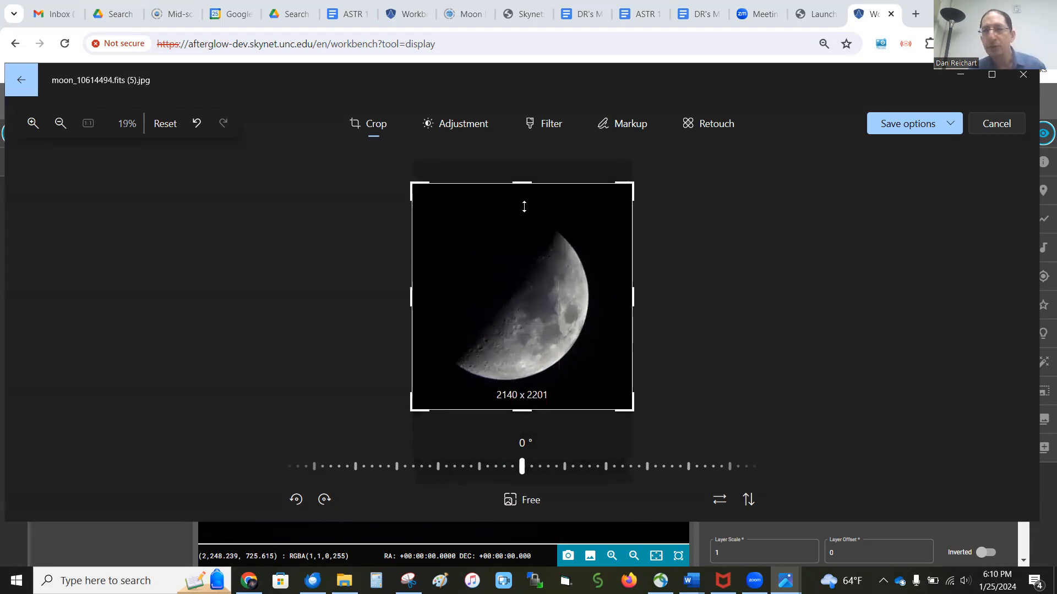
{"action": "left_click_drag", "start_coordinate": [632, 298], "coordinate": [616, 298]}
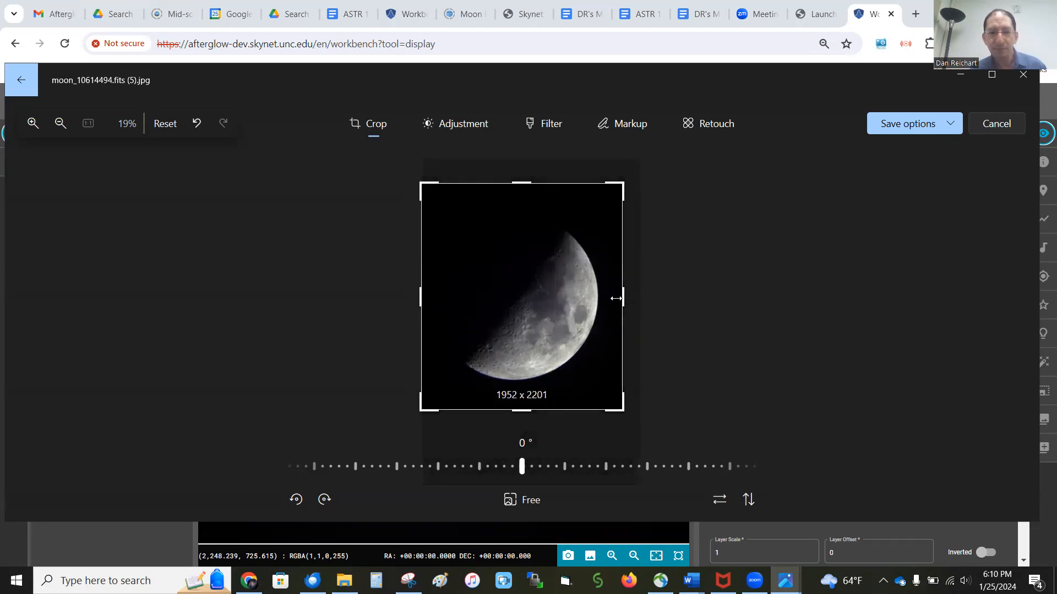
{"action": "left_click_drag", "start_coordinate": [522, 182], "coordinate": [522, 186]}
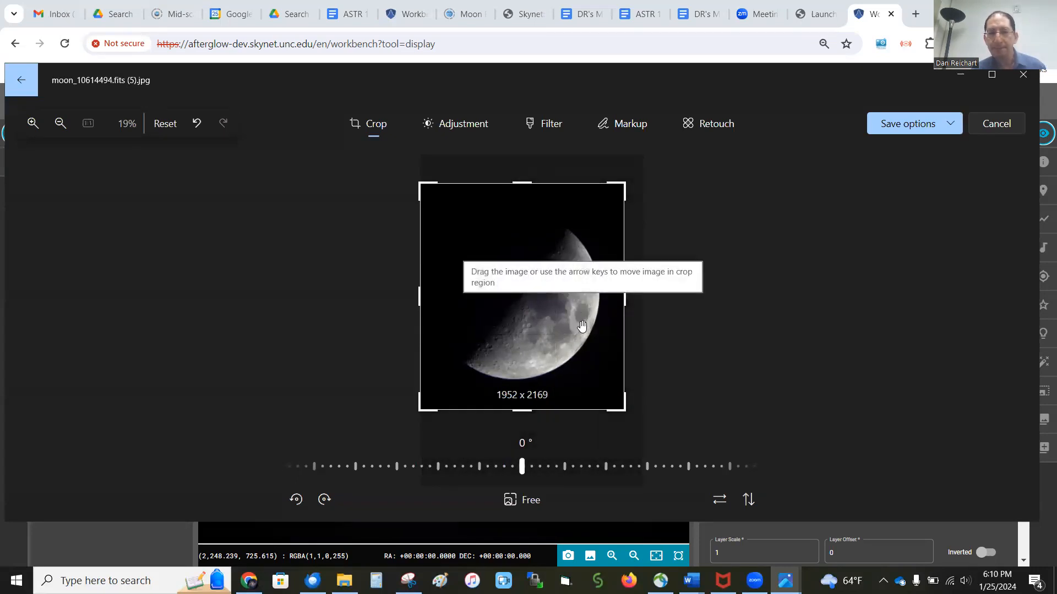
{"action": "left_click_drag", "start_coordinate": [419, 297], "coordinate": [408, 294]}
{"action": "left_click_drag", "start_coordinate": [624, 294], "coordinate": [619, 294]}
{"action": "left_click_drag", "start_coordinate": [521, 409], "coordinate": [521, 406]}
{"action": "left_click_drag", "start_coordinate": [521, 182], "coordinate": [519, 182]}
Set the image's color saturation to -100 and inspect the moon in grayscale
{"action": "left_click", "coordinate": [480, 125]}
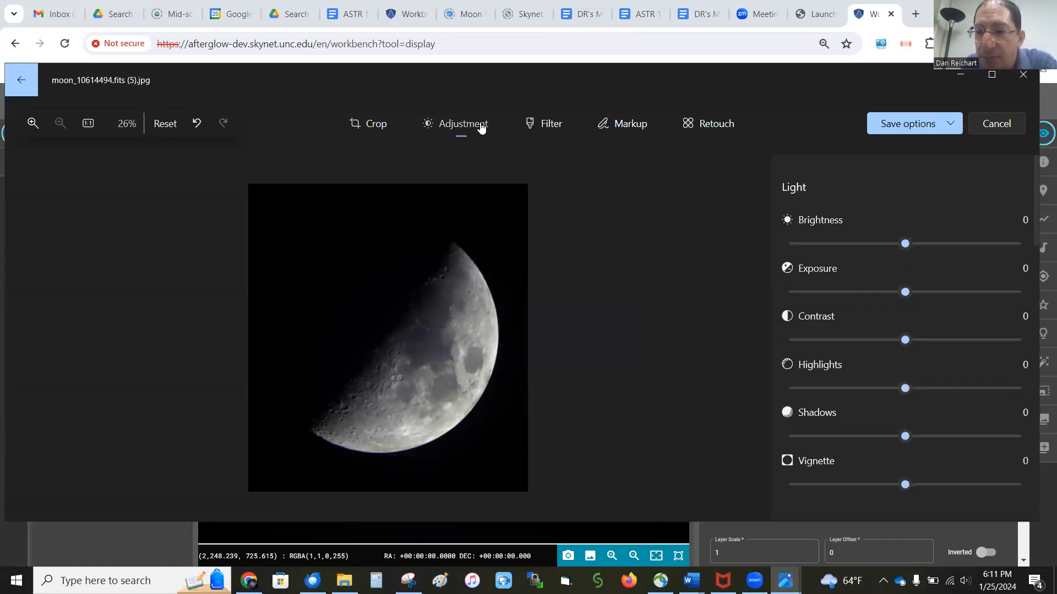
{"action": "scroll", "coordinate": [870, 413], "scroll_direction": "down", "scroll_amount": 4}
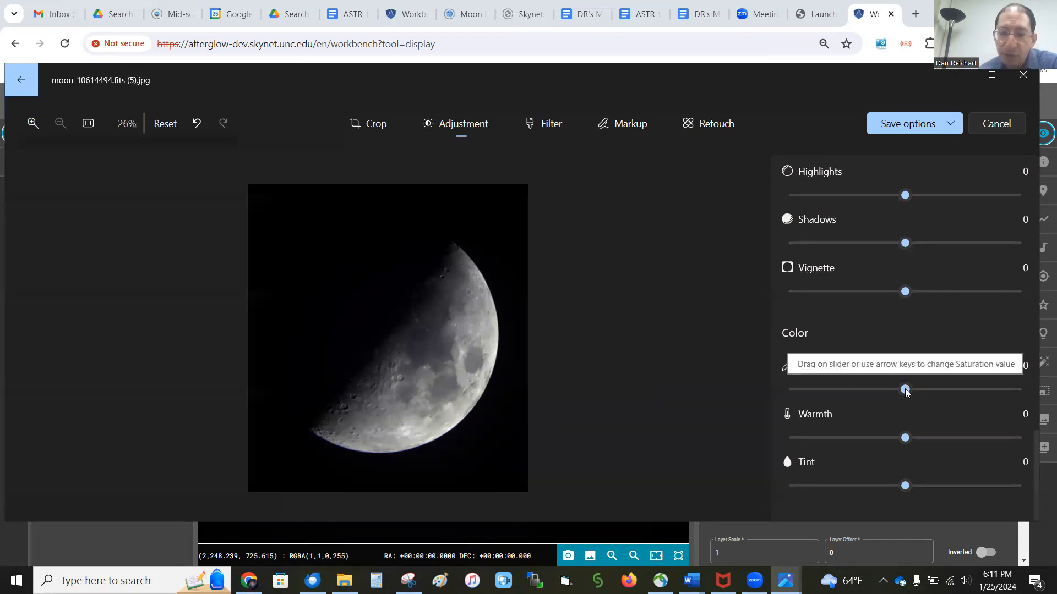
{"action": "left_click_drag", "start_coordinate": [906, 390], "coordinate": [778, 389]}
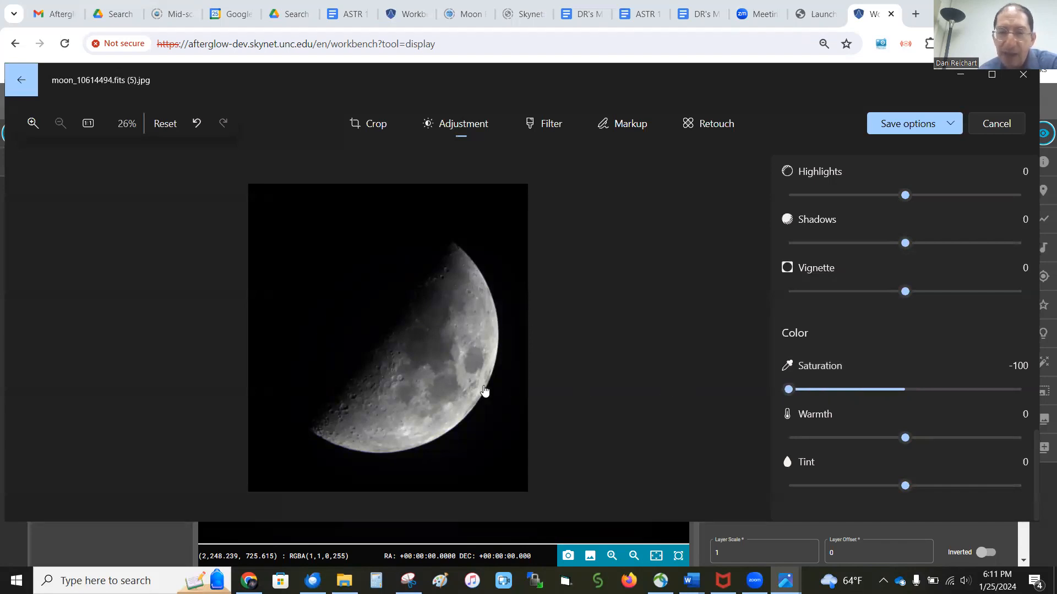
{"action": "scroll", "coordinate": [447, 385], "scroll_direction": "up", "scroll_amount": 5}
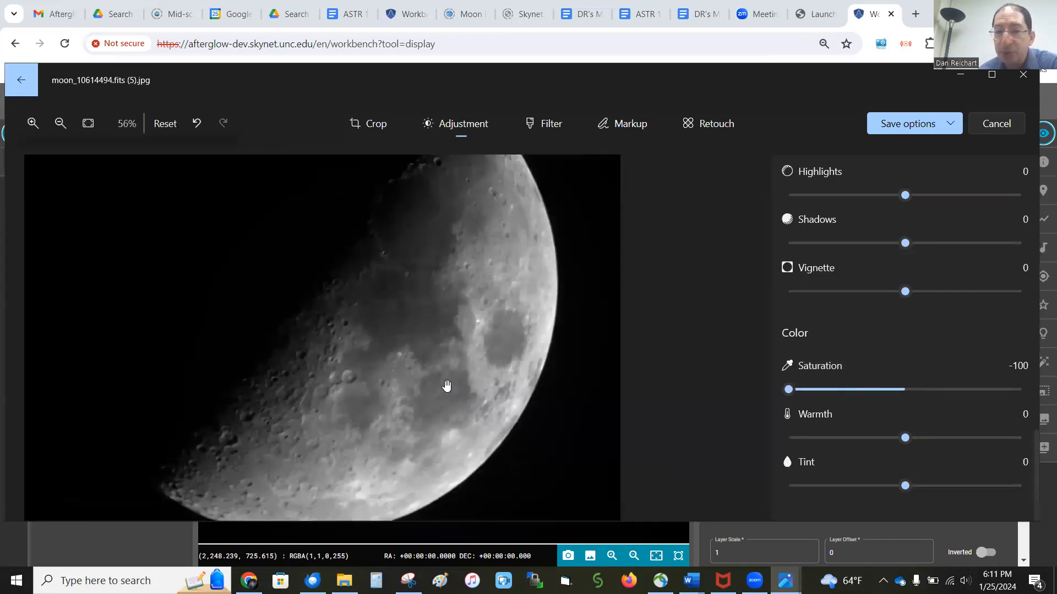
Inspect the grayscale moon up close, then set the saturation to 100 and examine the surface colors of the maria and surrounding terrain
{"action": "scroll", "coordinate": [447, 385], "scroll_direction": "down", "scroll_amount": 3}
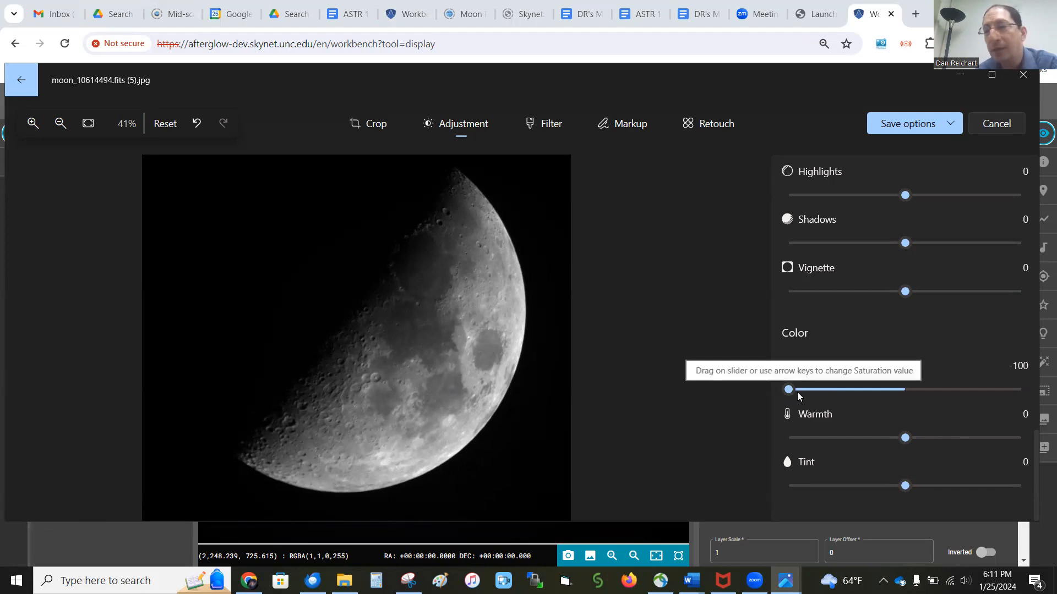
{"action": "scroll", "coordinate": [407, 373], "scroll_direction": "up", "scroll_amount": 8}
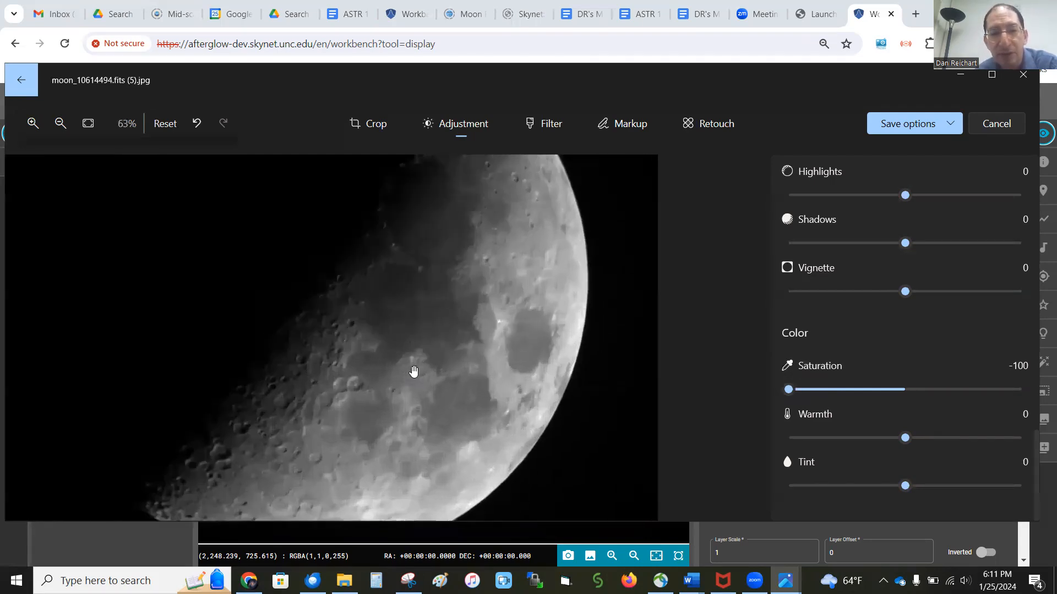
{"action": "scroll", "coordinate": [414, 371], "scroll_direction": "down", "scroll_amount": 8}
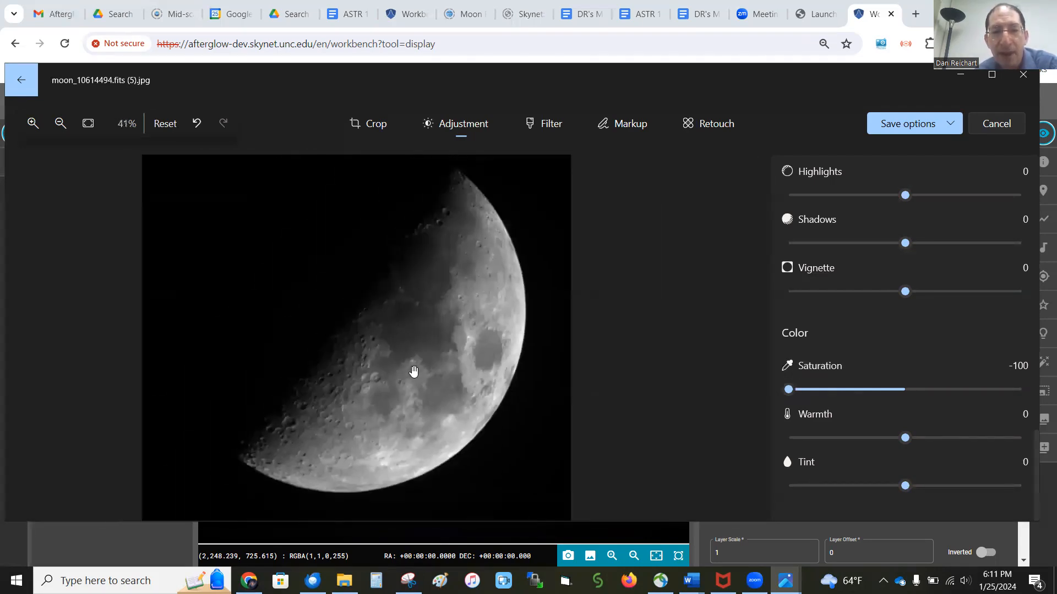
{"action": "left_click_drag", "start_coordinate": [789, 390], "coordinate": [1018, 405]}
{"action": "scroll", "coordinate": [435, 333], "scroll_direction": "up", "scroll_amount": 4}
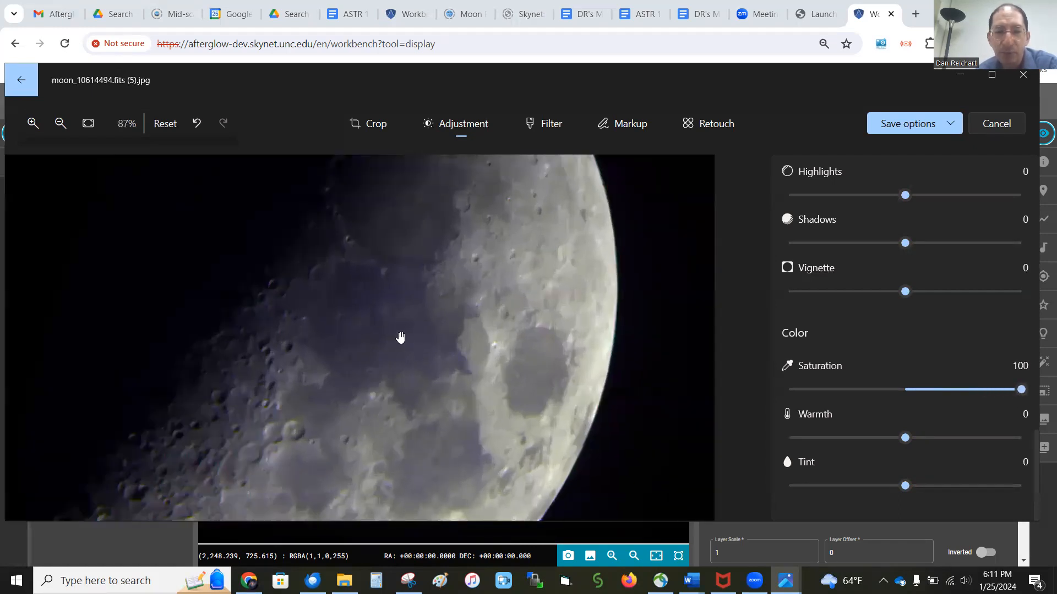
{"action": "scroll", "coordinate": [404, 341], "scroll_direction": "up", "scroll_amount": 2}
{"action": "scroll", "coordinate": [358, 317], "scroll_direction": "down", "scroll_amount": 2}
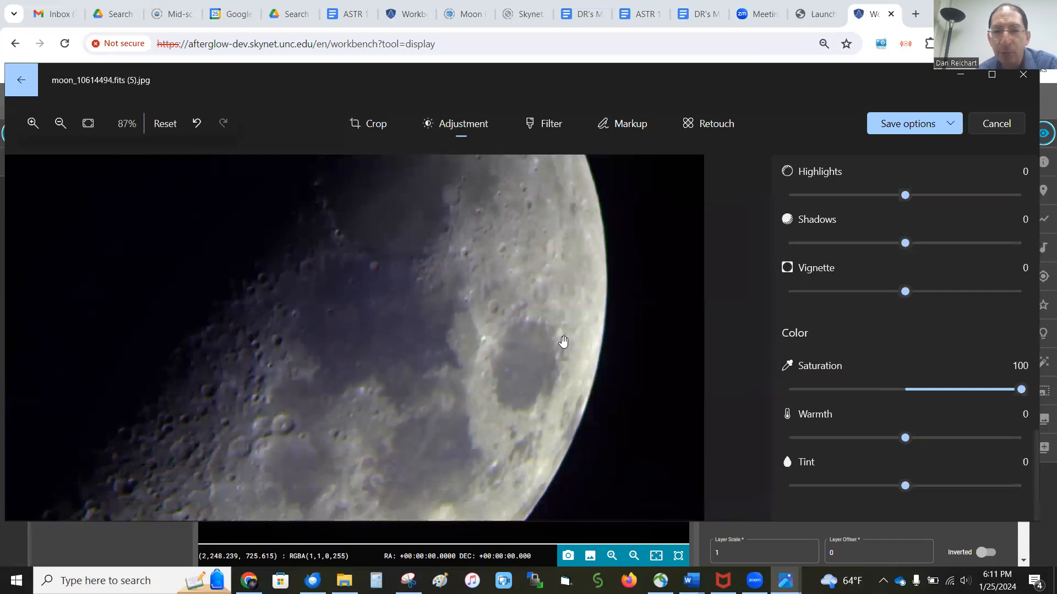
{"action": "scroll", "coordinate": [413, 286], "scroll_direction": "down", "scroll_amount": 3}
{"action": "scroll", "coordinate": [412, 287], "scroll_direction": "down", "scroll_amount": 1}
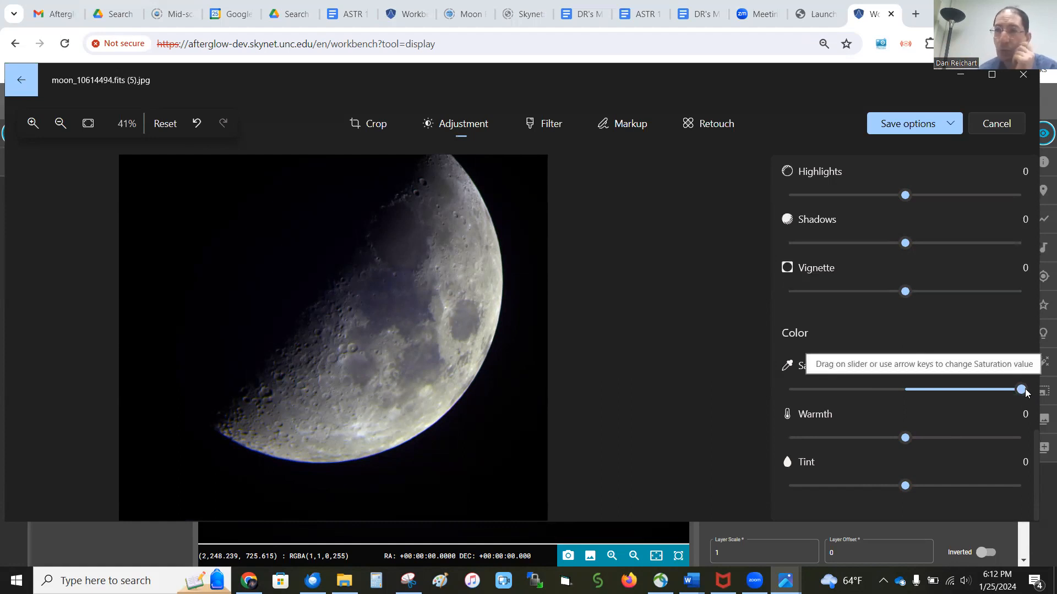
{"action": "mouse_move", "coordinate": [1021, 389]}
{"action": "left_mouse_down"}
{"action": "mouse_move", "coordinate": [926, 393]}
{"action": "mouse_move", "coordinate": [1022, 390]}
{"action": "left_mouse_up"}
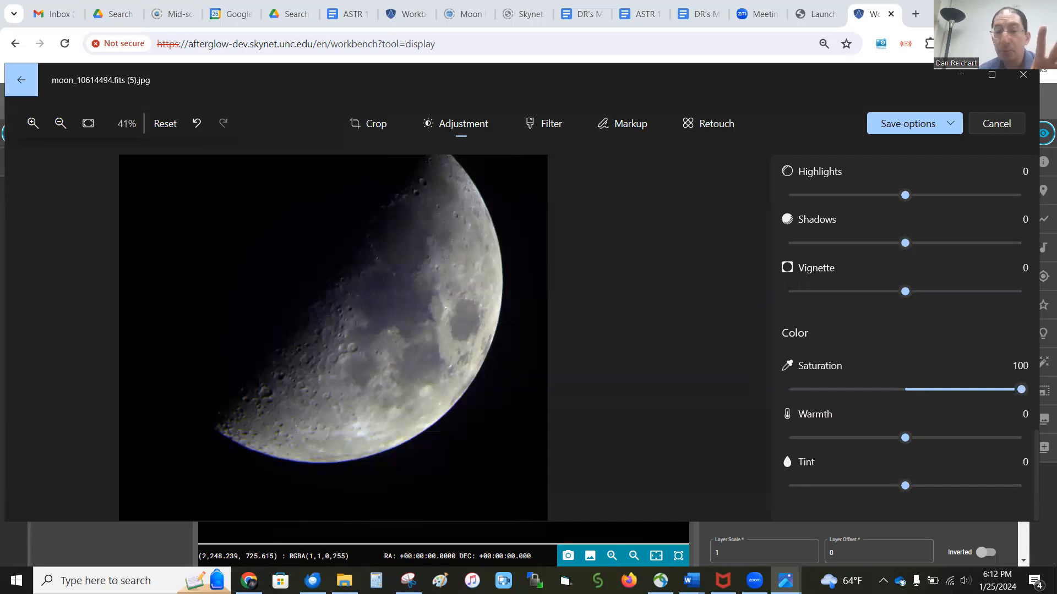
{"action": "scroll", "coordinate": [396, 365], "scroll_direction": "up", "scroll_amount": 5}
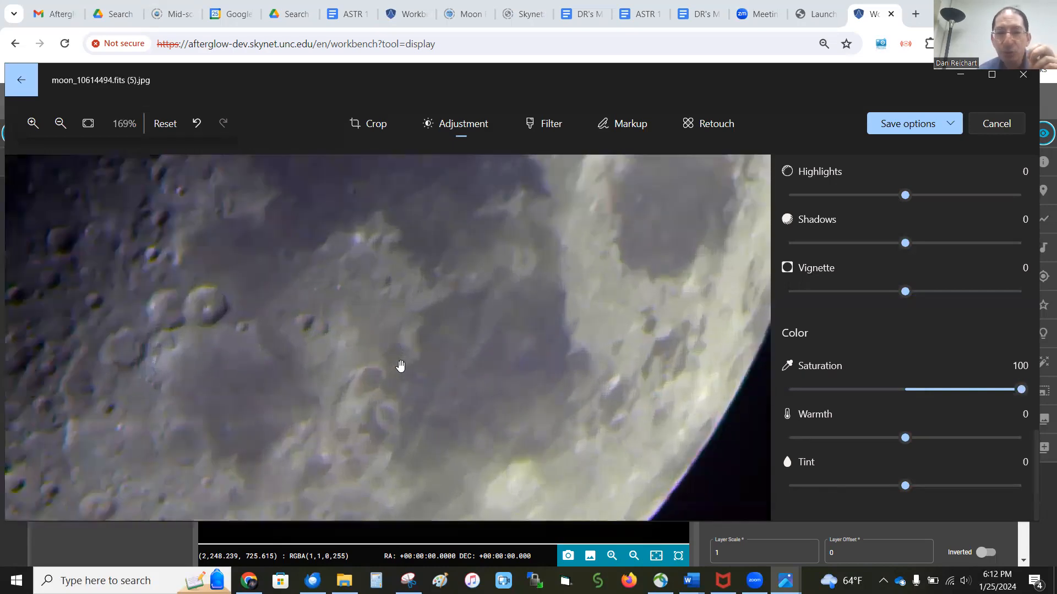
{"action": "scroll", "coordinate": [400, 366], "scroll_direction": "up", "scroll_amount": 3}
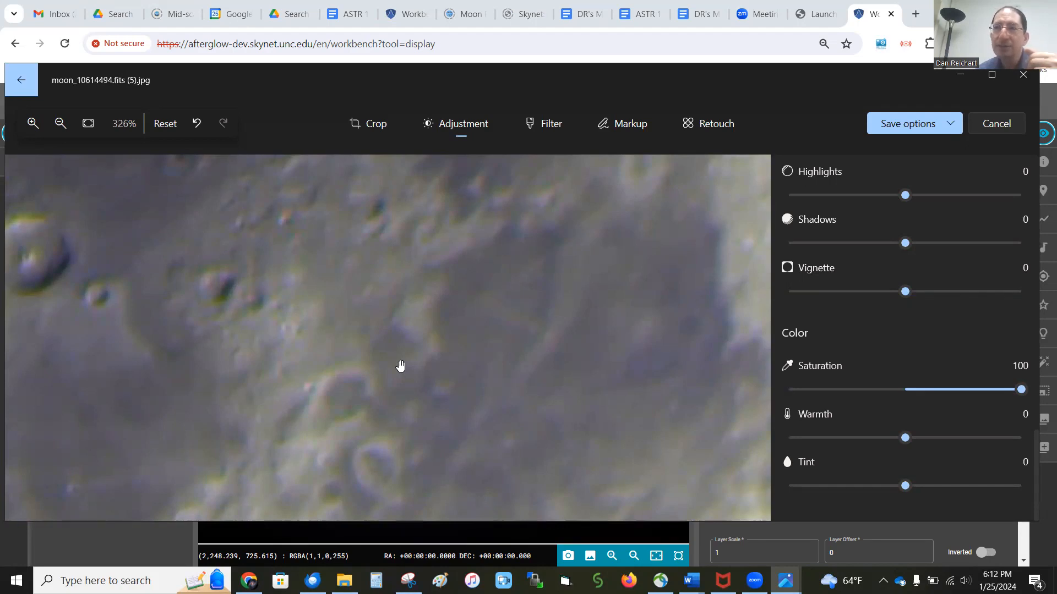
{"action": "scroll", "coordinate": [400, 366], "scroll_direction": "down", "scroll_amount": 6}
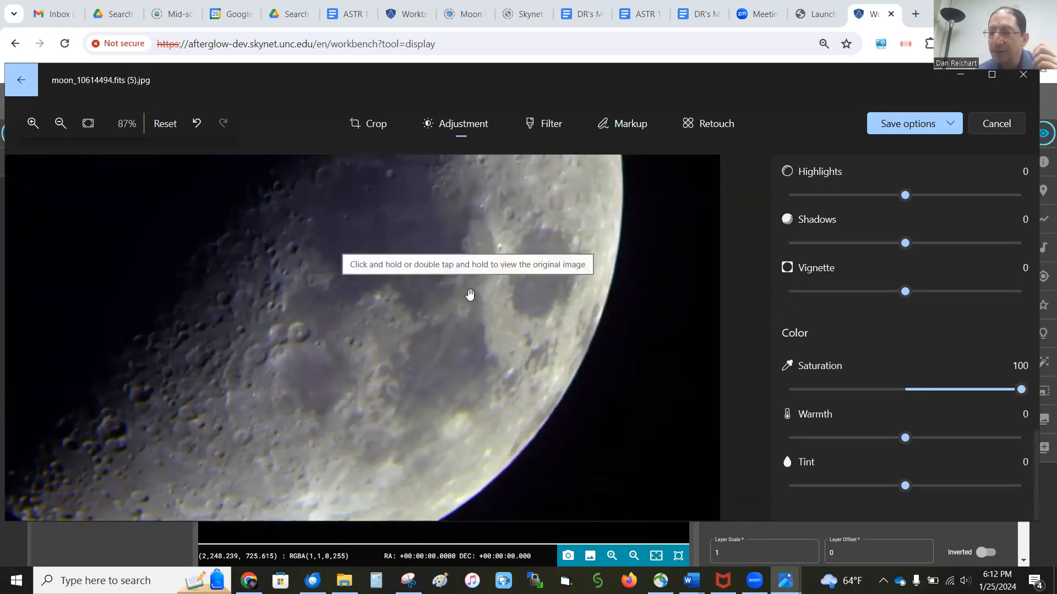
Set the image's color saturation to 50 and bring the whole moon into view
{"action": "left_click_drag", "start_coordinate": [1021, 389], "coordinate": [963, 393]}
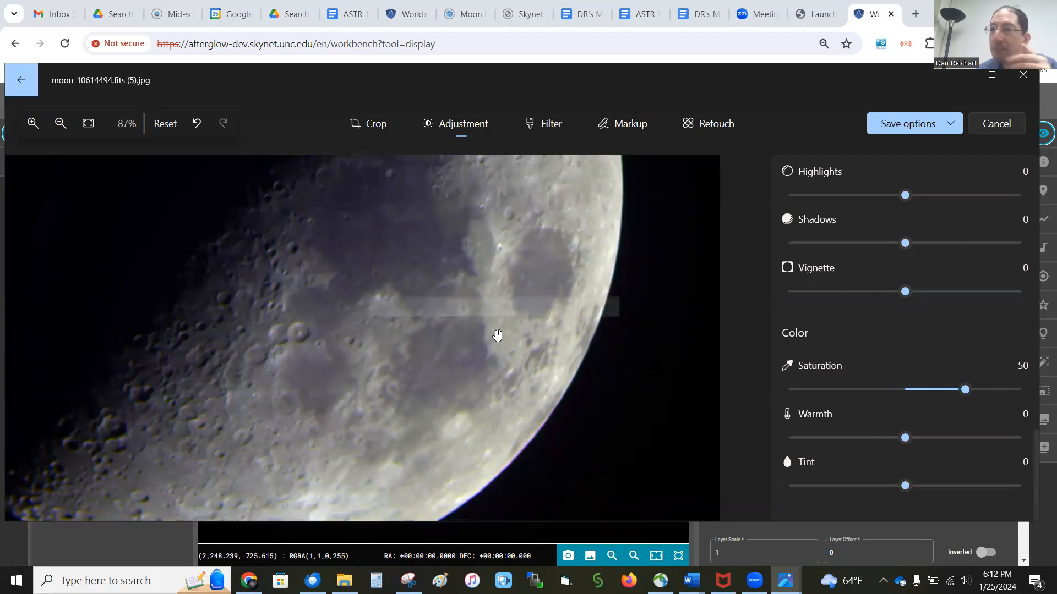
{"action": "scroll", "coordinate": [496, 336], "scroll_direction": "down", "scroll_amount": 3}
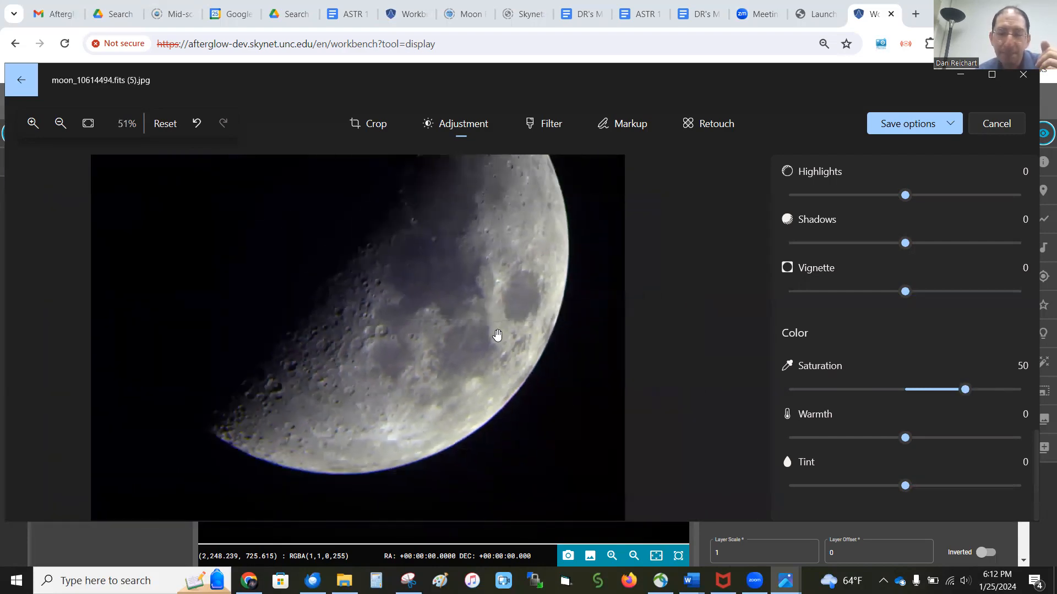
{"action": "scroll", "coordinate": [497, 335], "scroll_direction": "down", "scroll_amount": 1}
{"action": "left_click_drag", "start_coordinate": [462, 285], "coordinate": [469, 321]}
Try brightness values of 34 and 72 on the moon image, and settle on 10
{"action": "scroll", "coordinate": [855, 314], "scroll_direction": "up", "scroll_amount": 4}
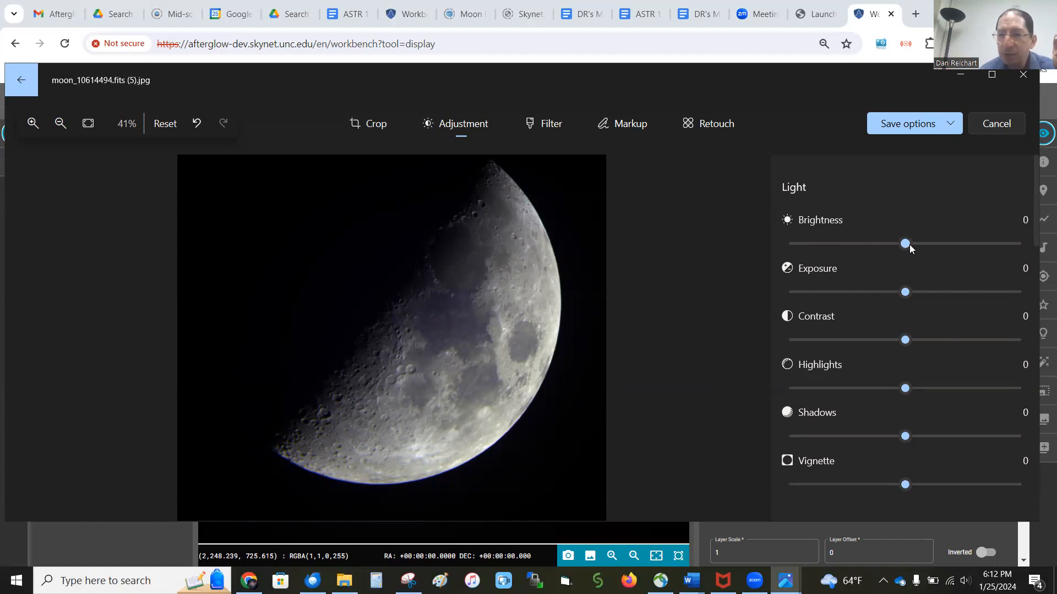
{"action": "left_click_drag", "start_coordinate": [907, 242], "coordinate": [946, 244]}
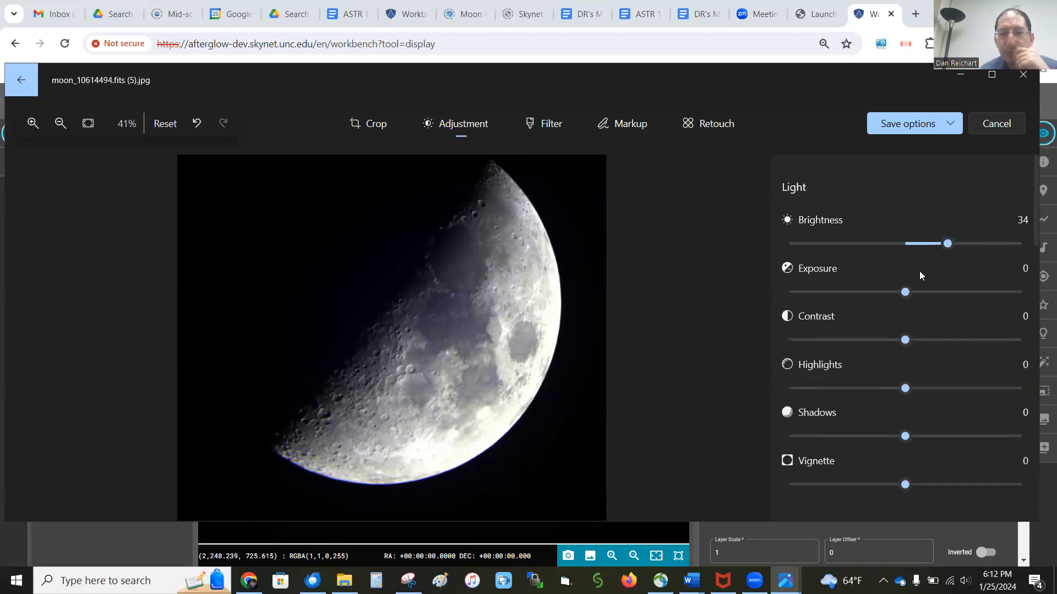
{"action": "left_click_drag", "start_coordinate": [945, 243], "coordinate": [990, 243]}
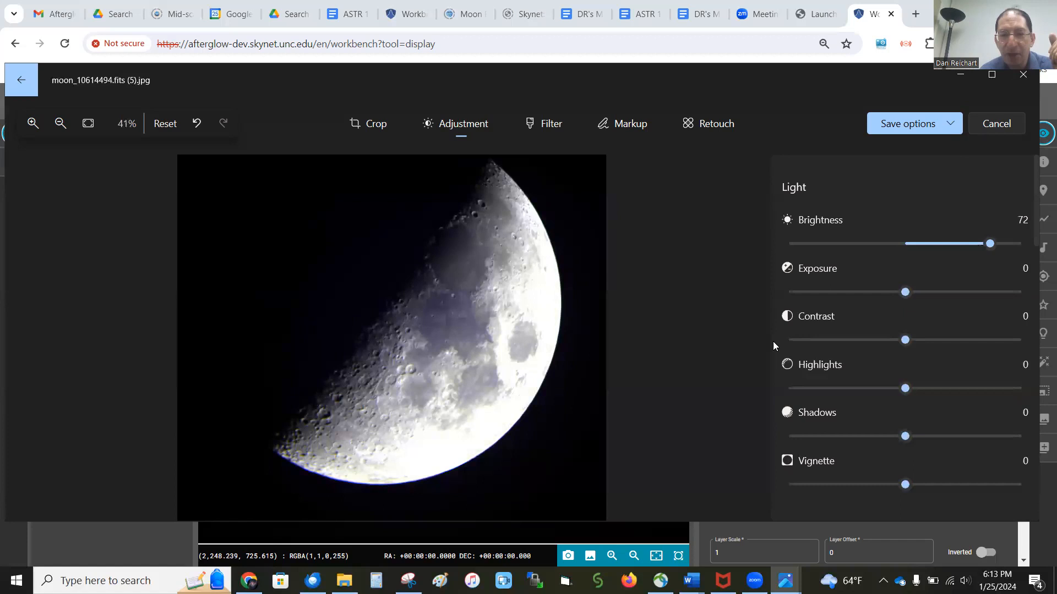
{"action": "left_click_drag", "start_coordinate": [996, 245], "coordinate": [920, 248]}
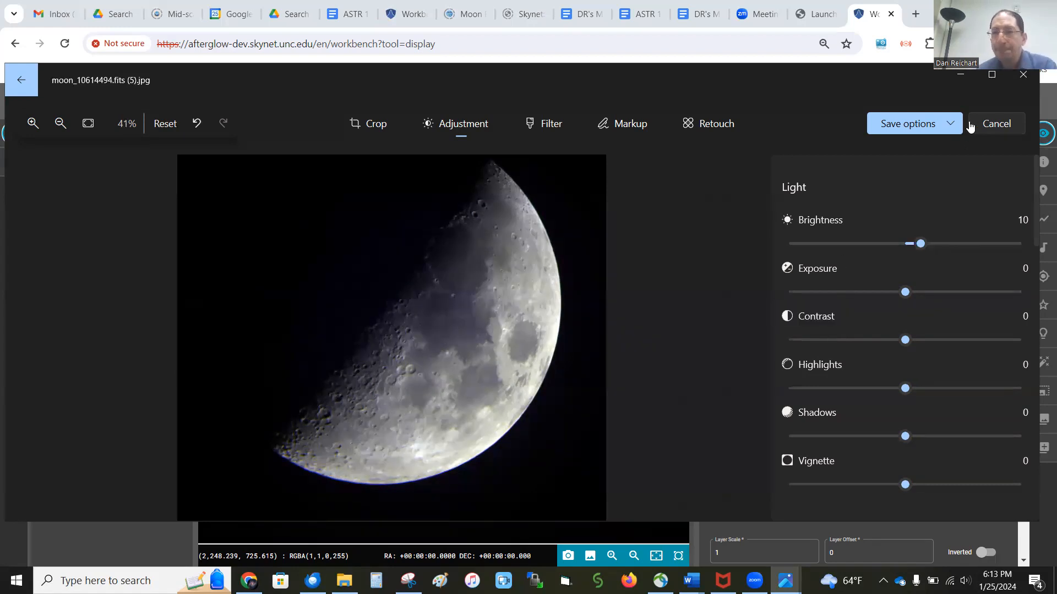
Save the edits to moon_10614494.fits (5).jpg and inspect the finished image in the viewer
{"action": "left_click", "coordinate": [897, 123]}
{"action": "left_click", "coordinate": [898, 172]}
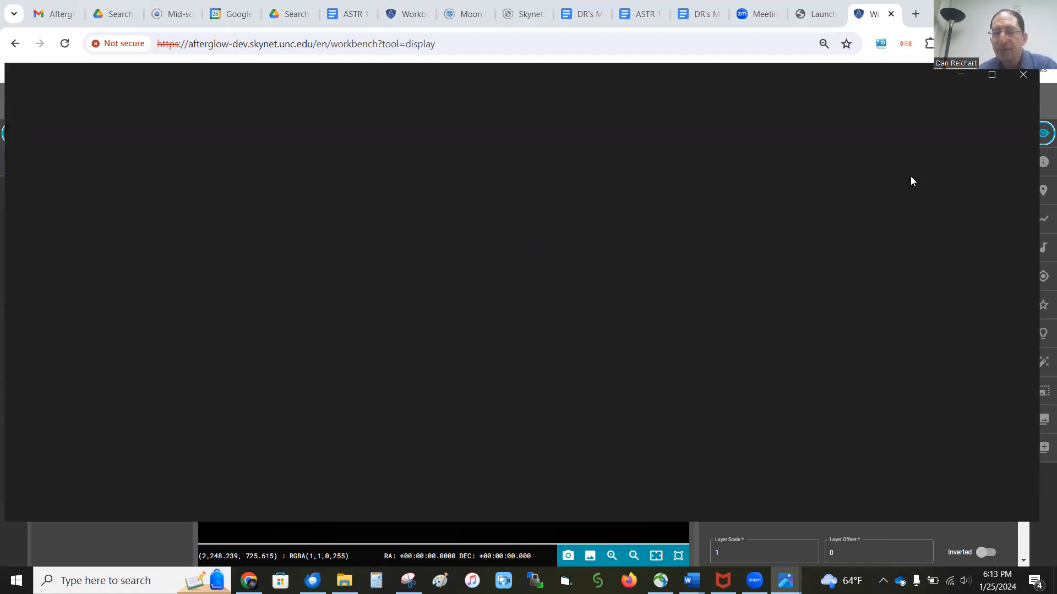
{"action": "scroll", "coordinate": [588, 328], "scroll_direction": "up", "scroll_amount": 3}
{"action": "scroll", "coordinate": [571, 336], "scroll_direction": "down", "scroll_amount": 3}
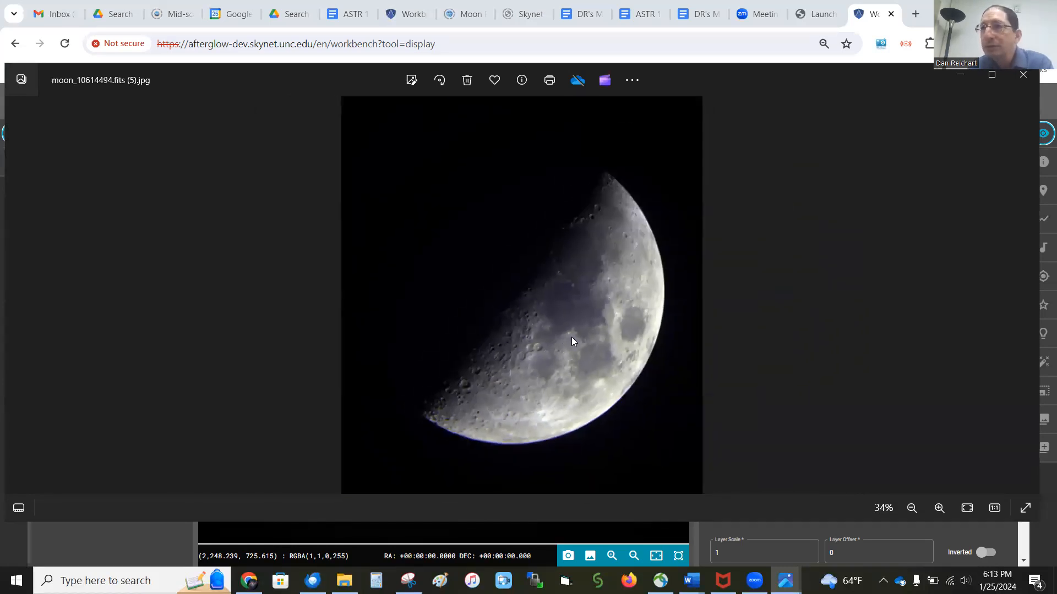